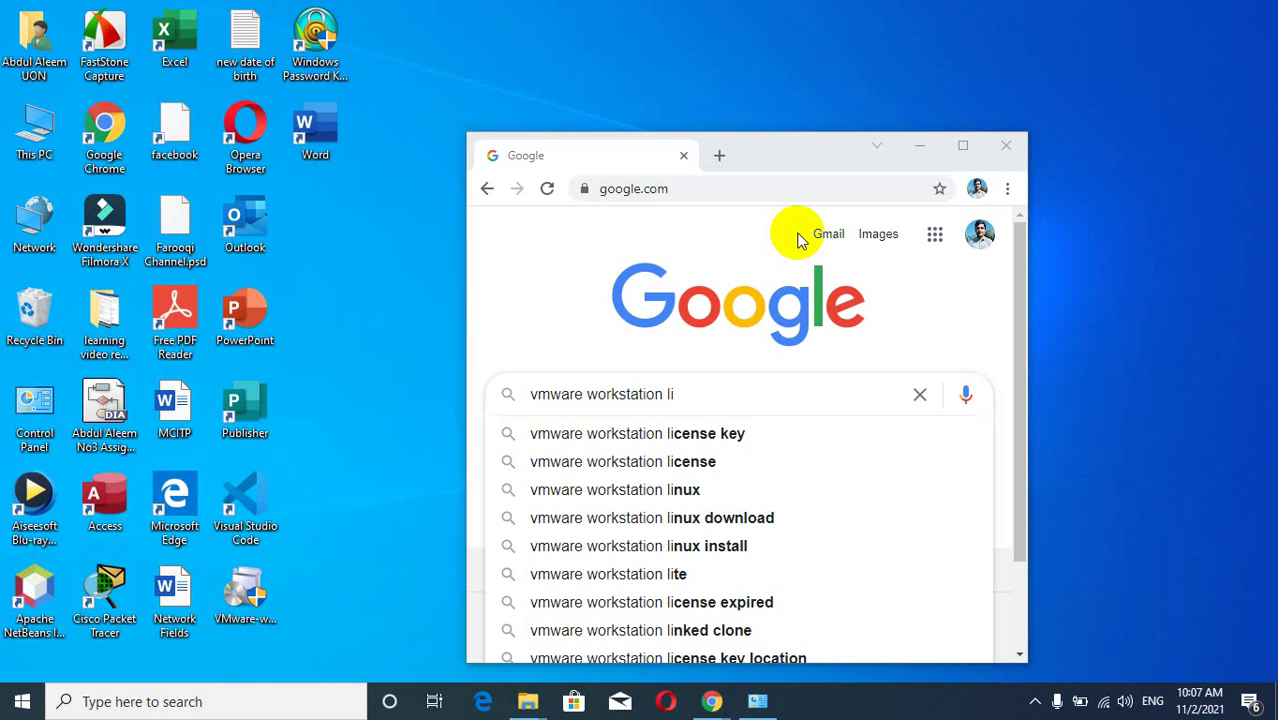
- Close the Google browser window and refresh the desktop
drag(762, 150, 756, 152)
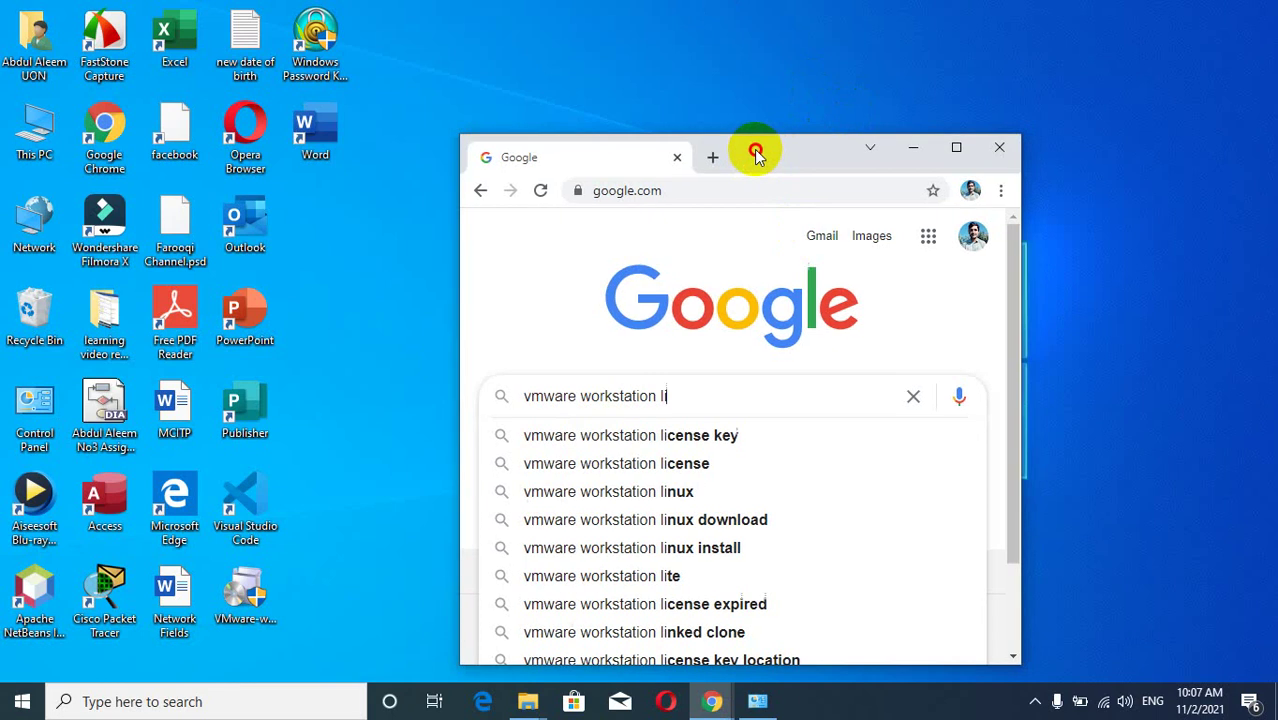
click(999, 147)
right_click(628, 154)
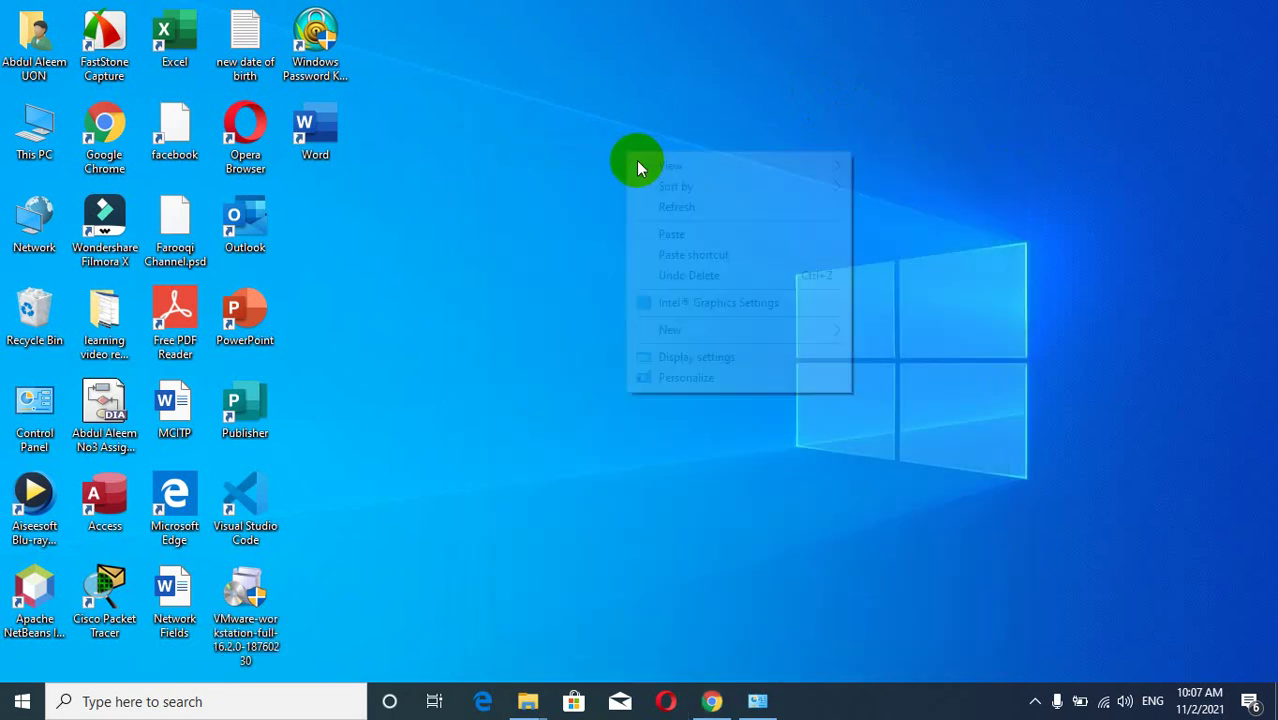
click(686, 206)
right_click(564, 160)
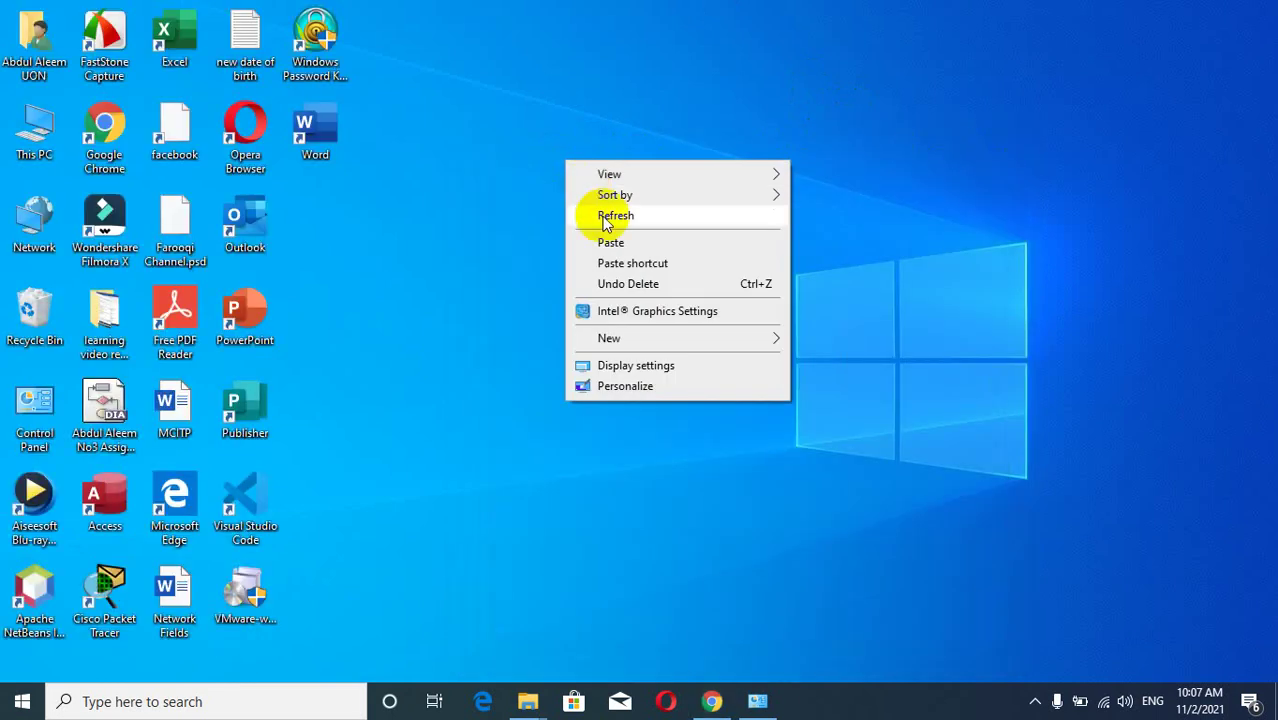
click(602, 216)
right_click(547, 193)
click(583, 246)
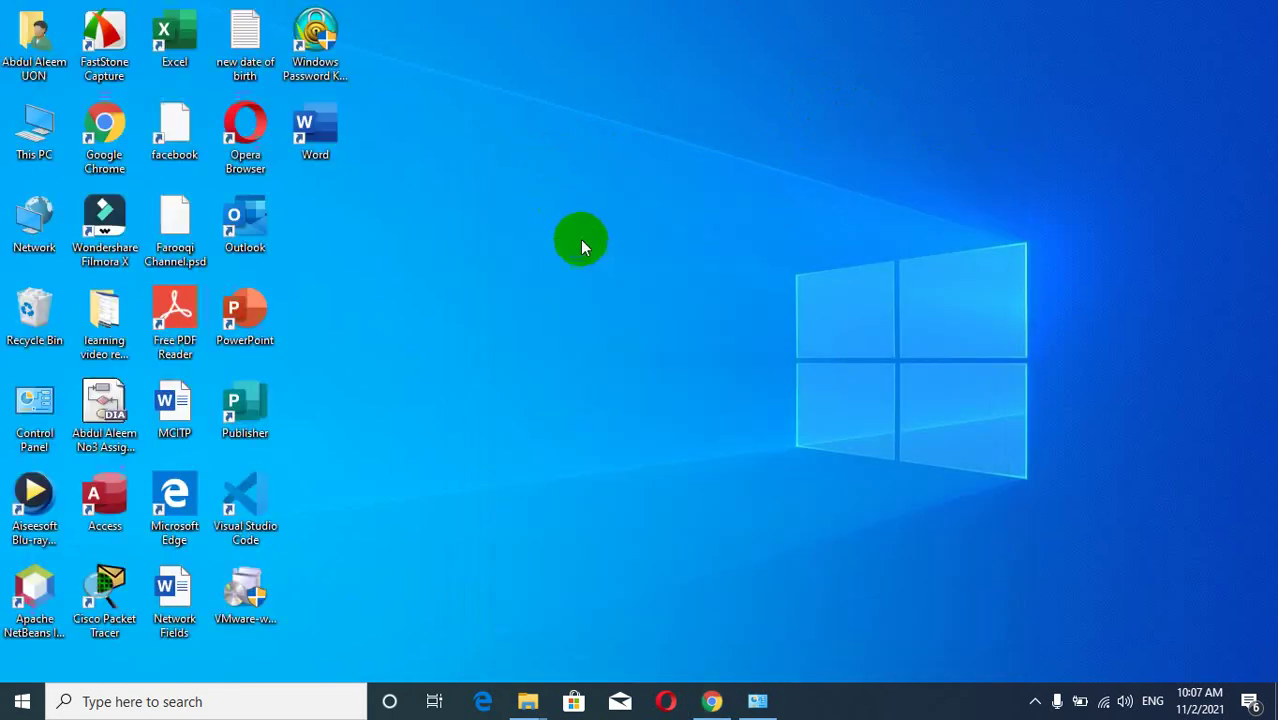
right_click(531, 204)
click(564, 252)
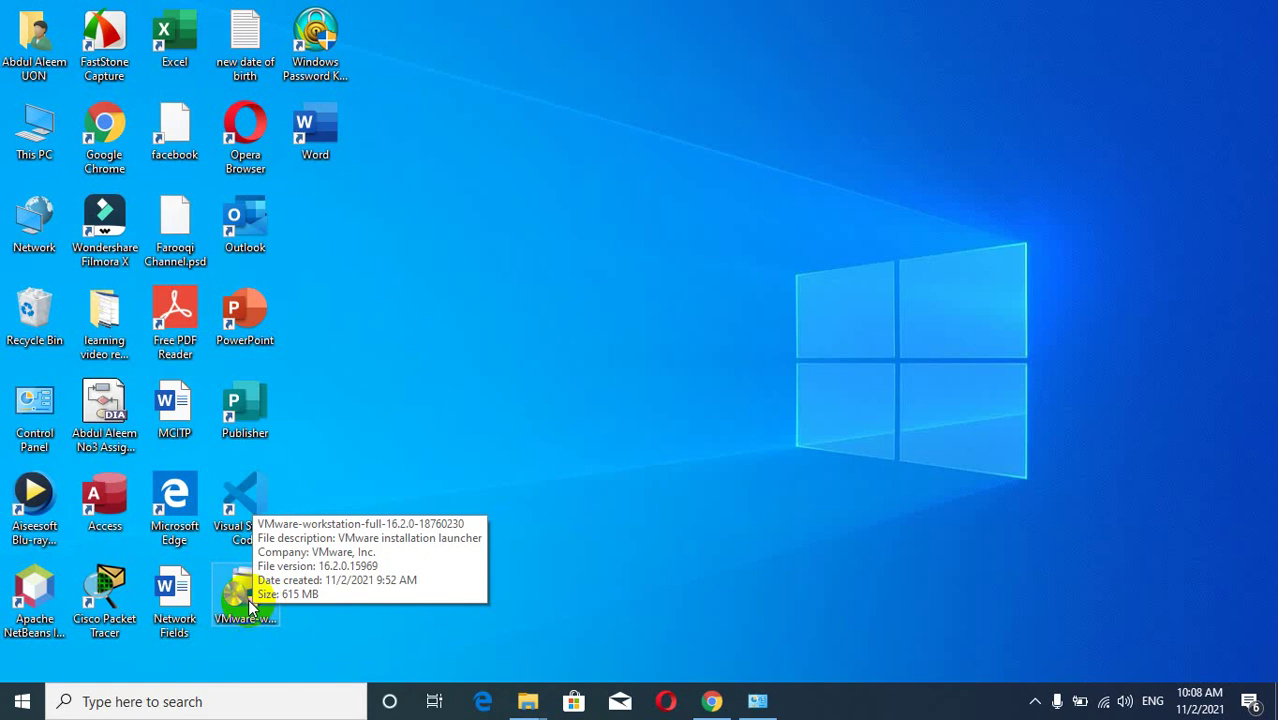
- Launch the VMware-workstation-full-16.2.0-18760230 installer from the desktop
click(250, 603)
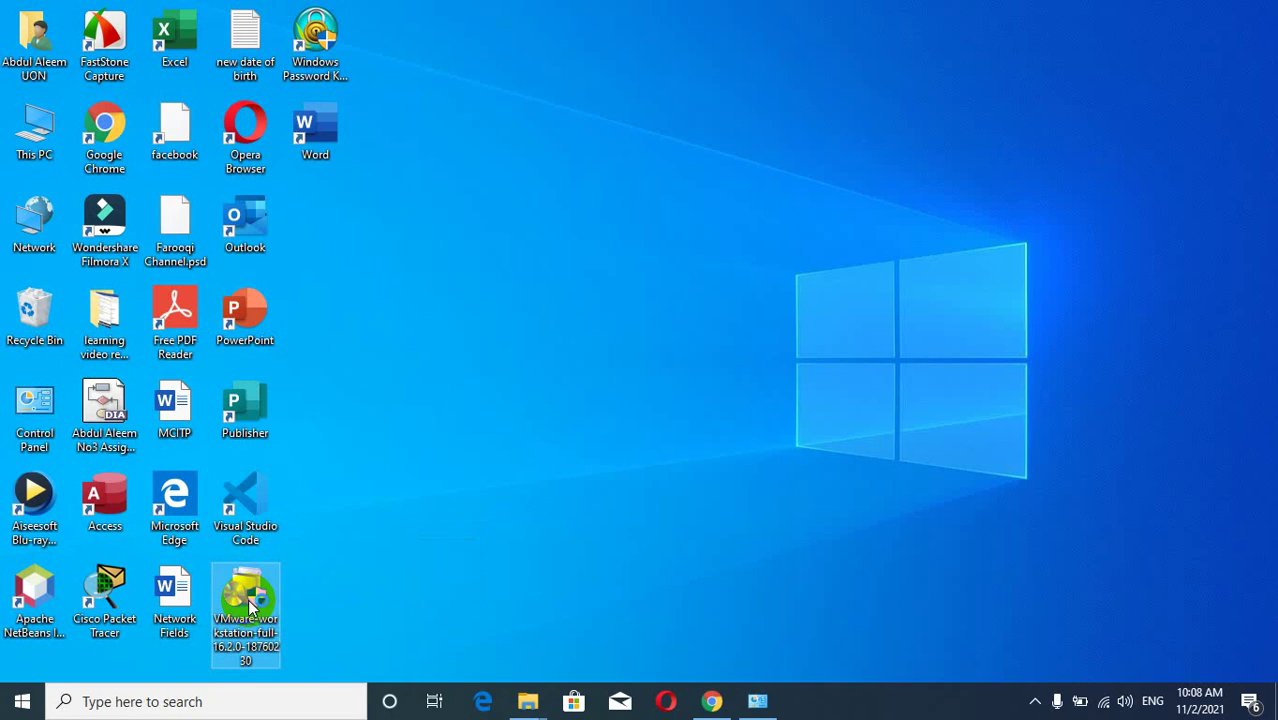
double_click(250, 603)
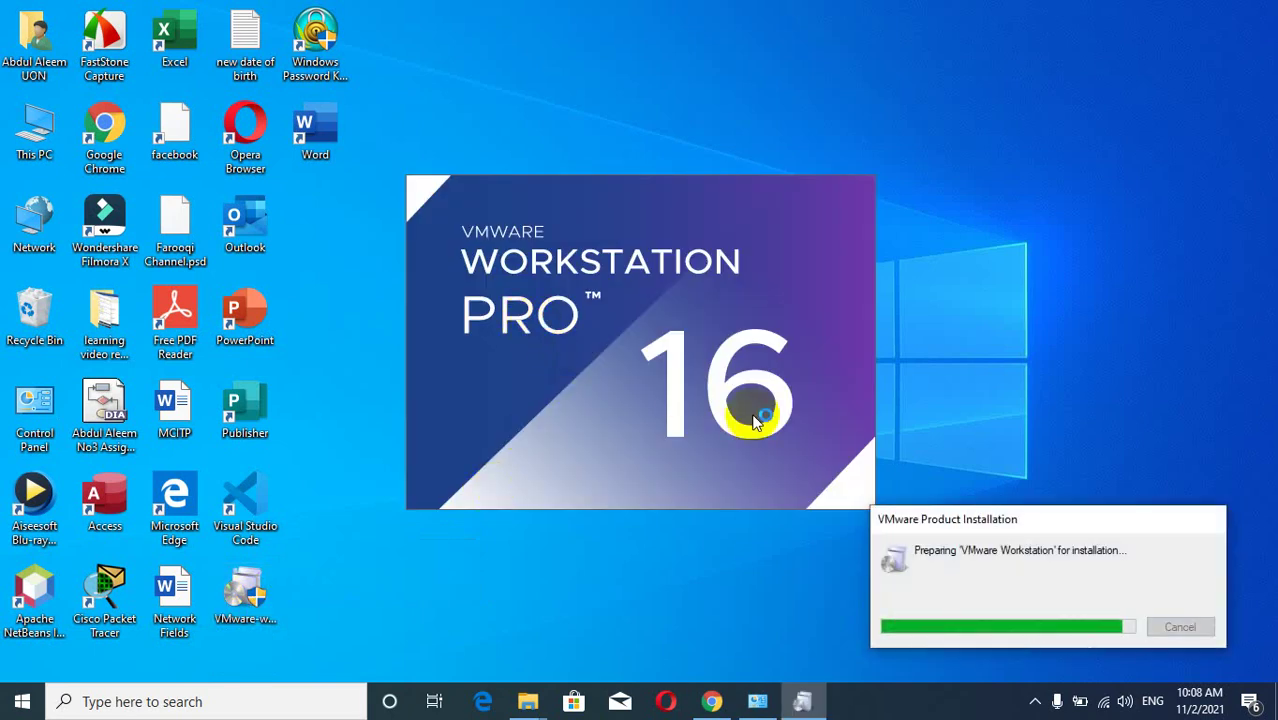
click(1036, 703)
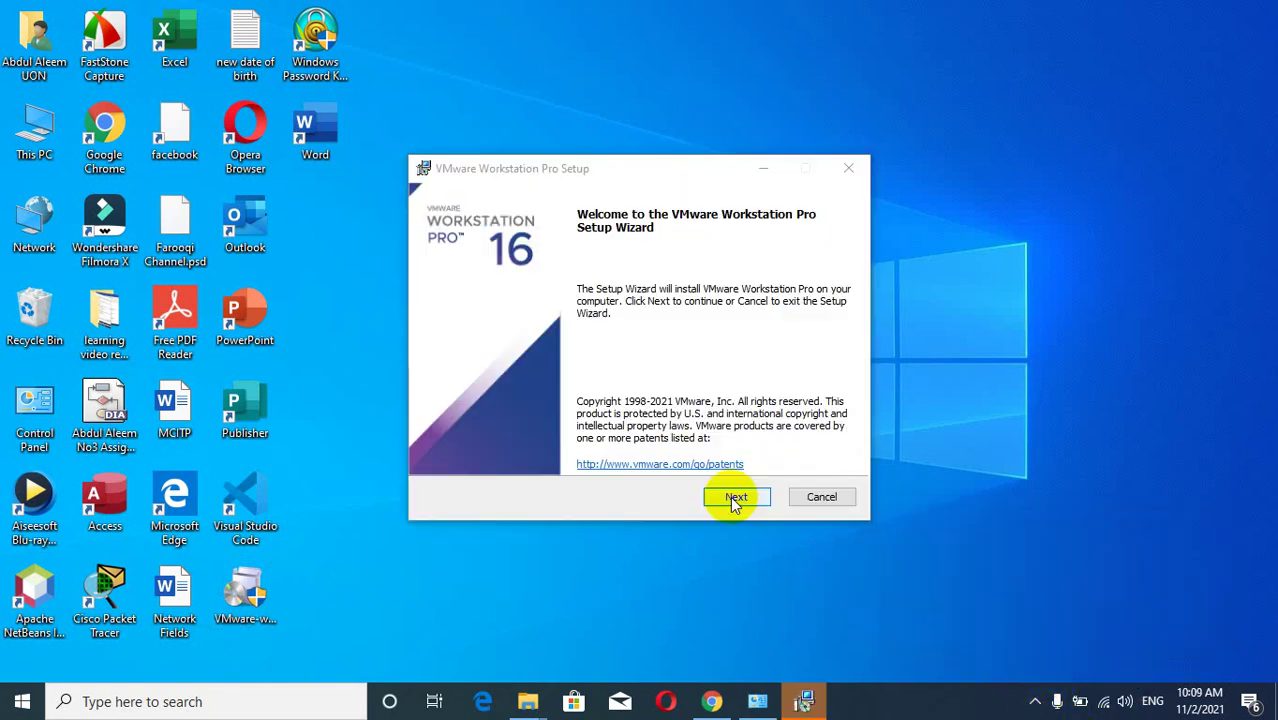
- Proceed past the setup wizard's welcome page and accept the terms of the End-User License Agreement
click(731, 497)
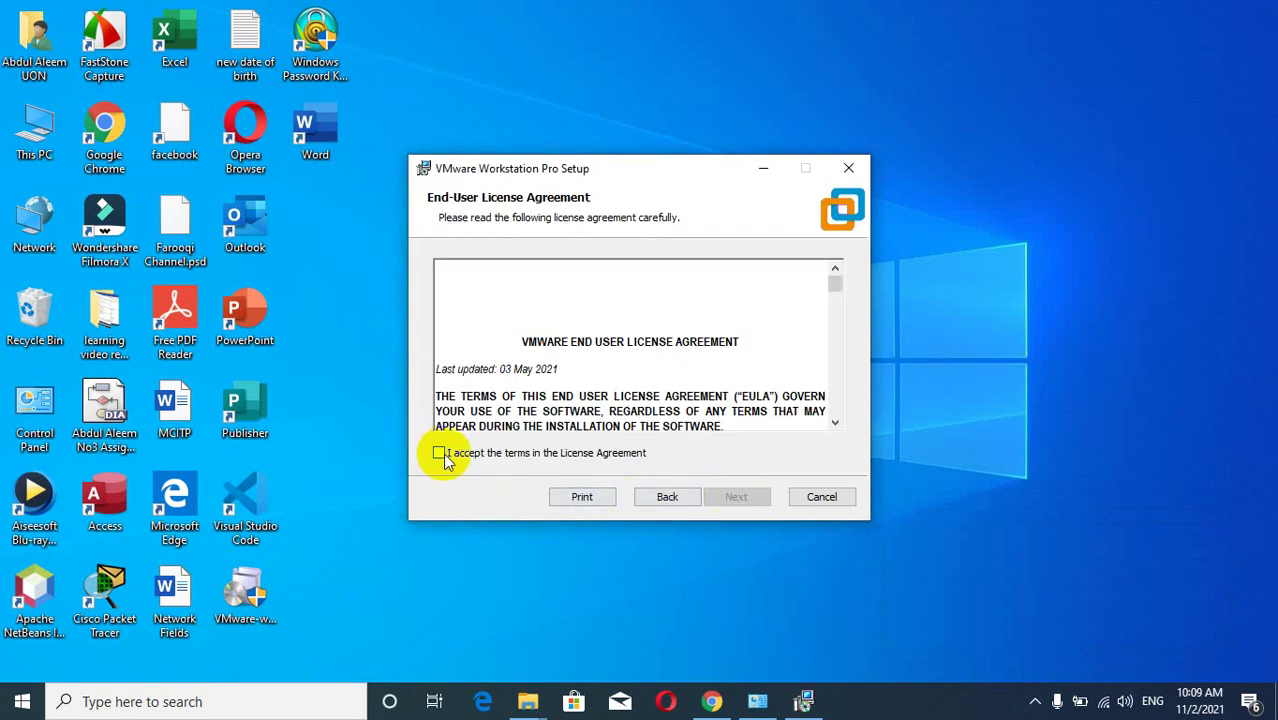
click(441, 453)
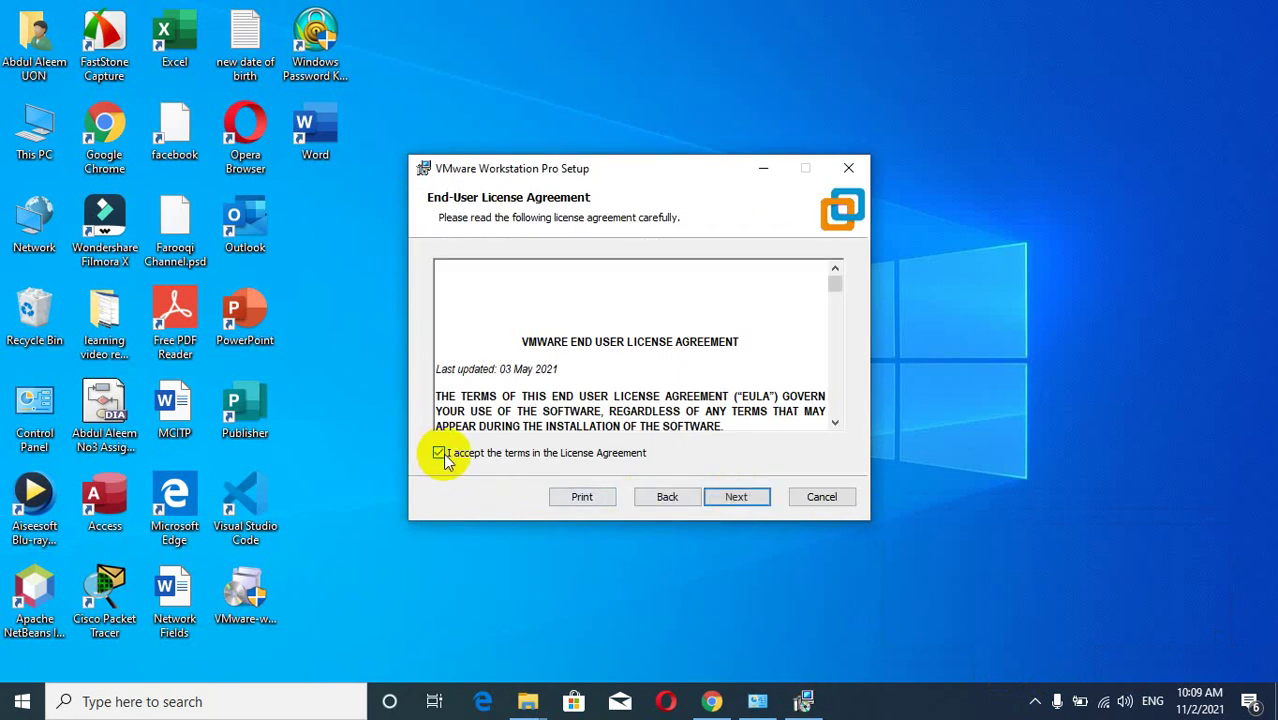
click(733, 497)
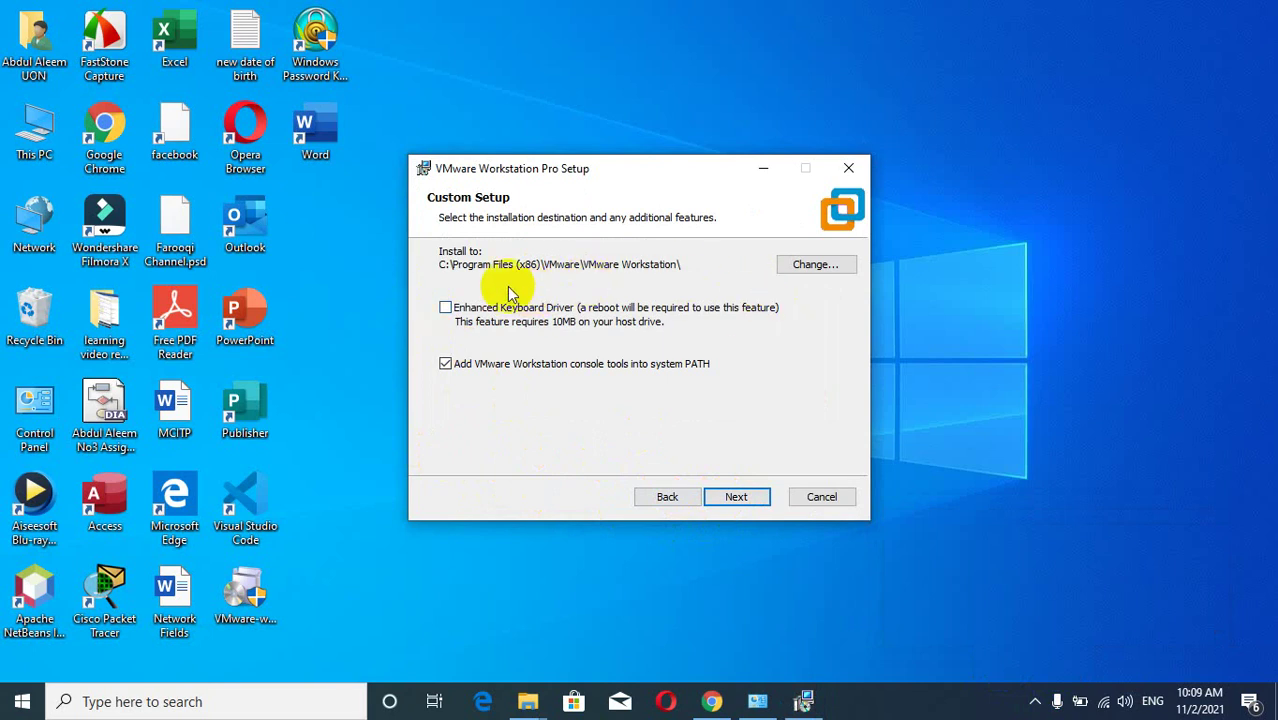
- Confirm C:\Program Files (x86)\VMware\VMware Workstation\ as the destination folder and accept the default custom setup options
click(818, 264)
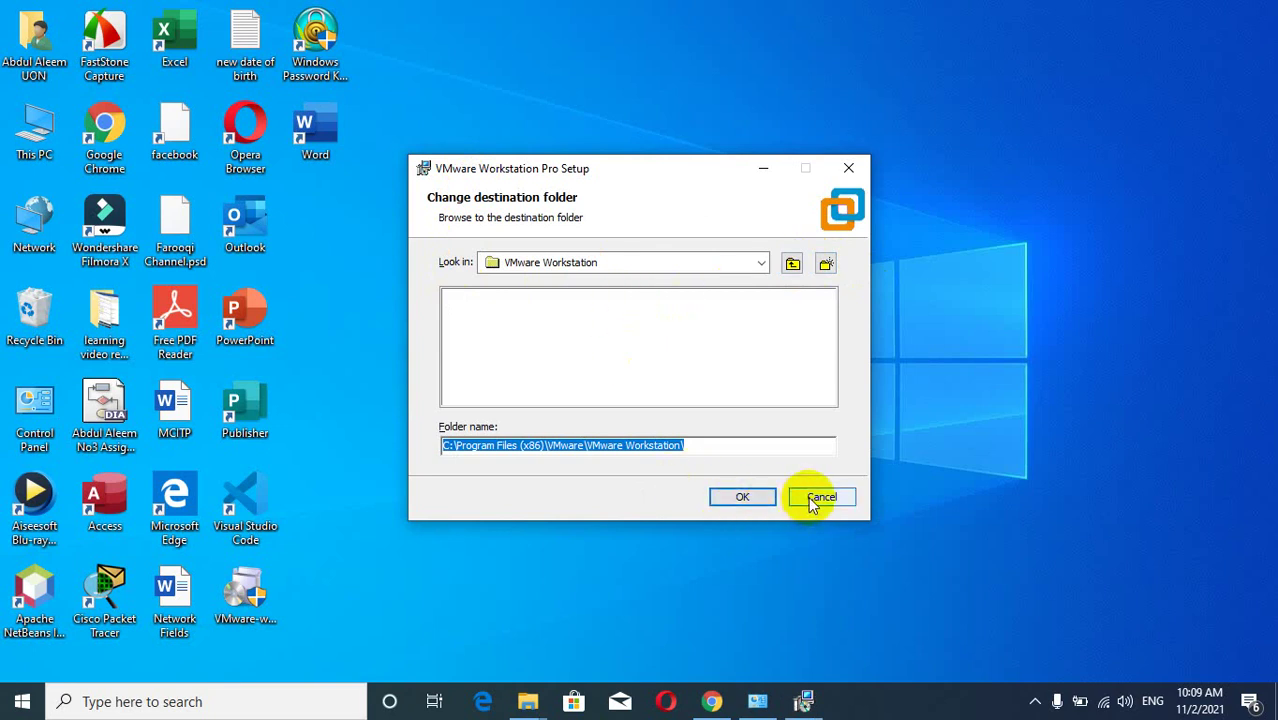
click(741, 497)
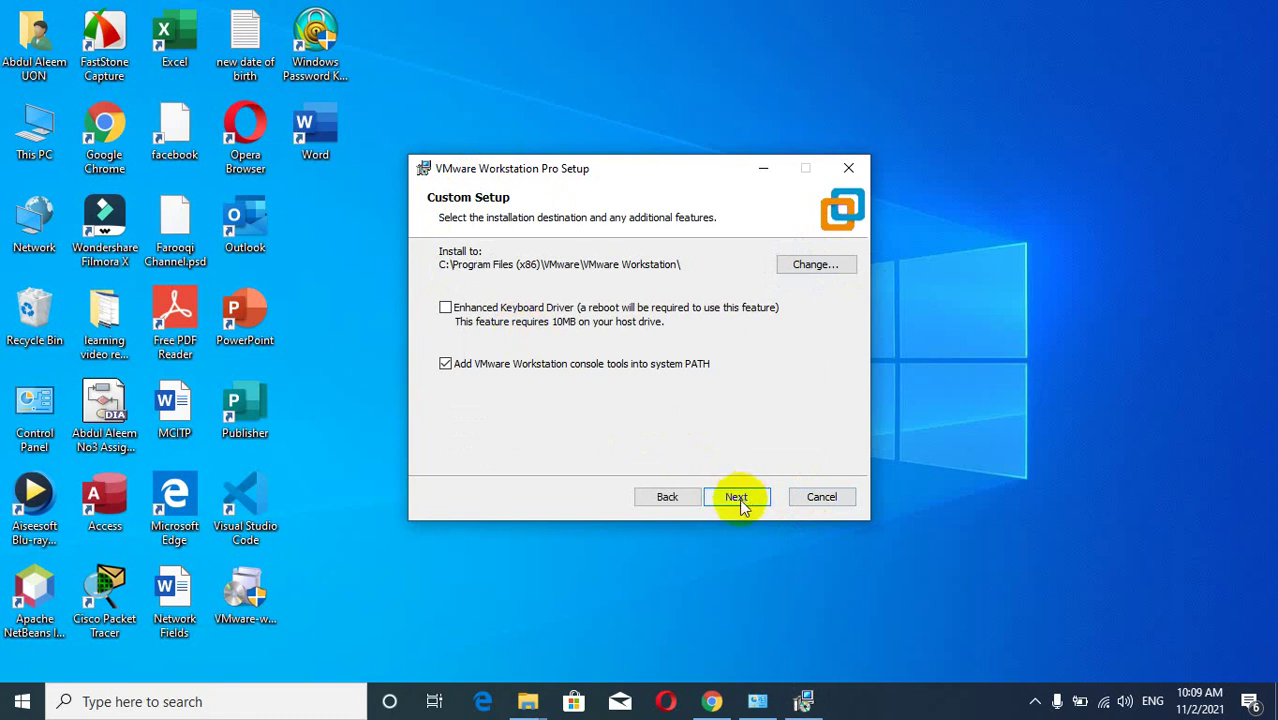
click(737, 497)
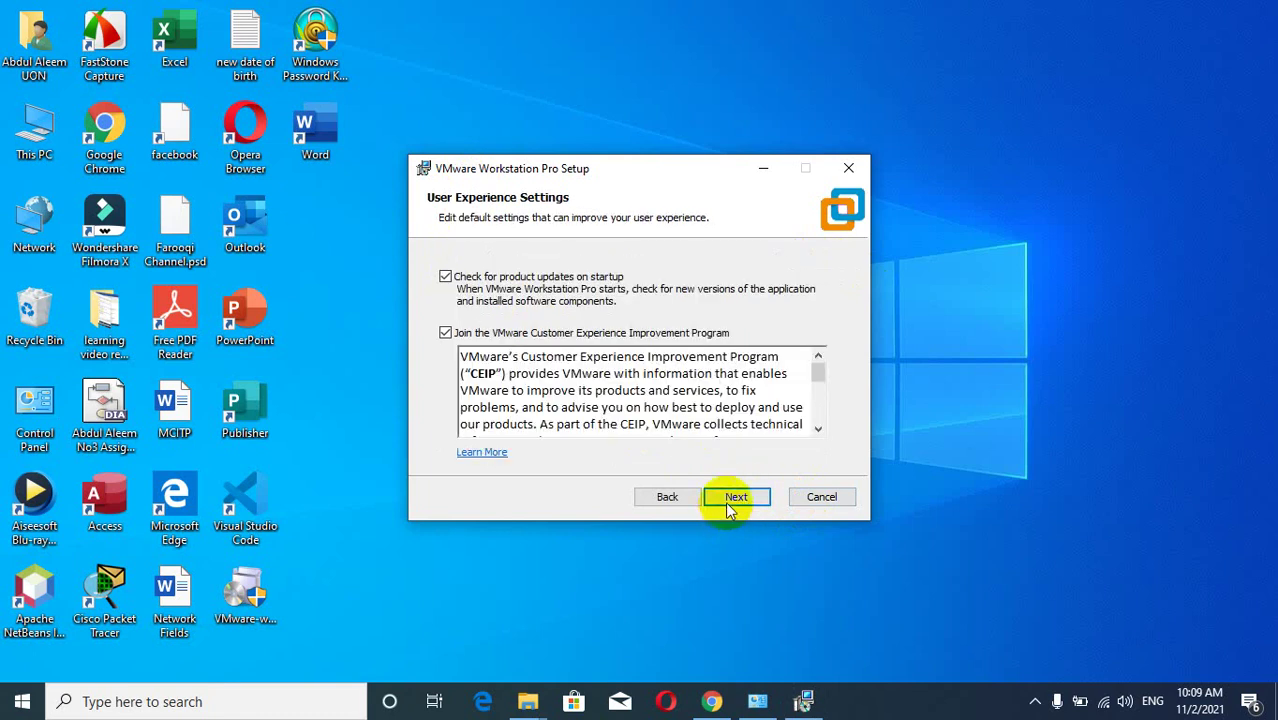
- Accept the default user experience and shortcut settings and start installing VMware Workstation Pro
click(729, 503)
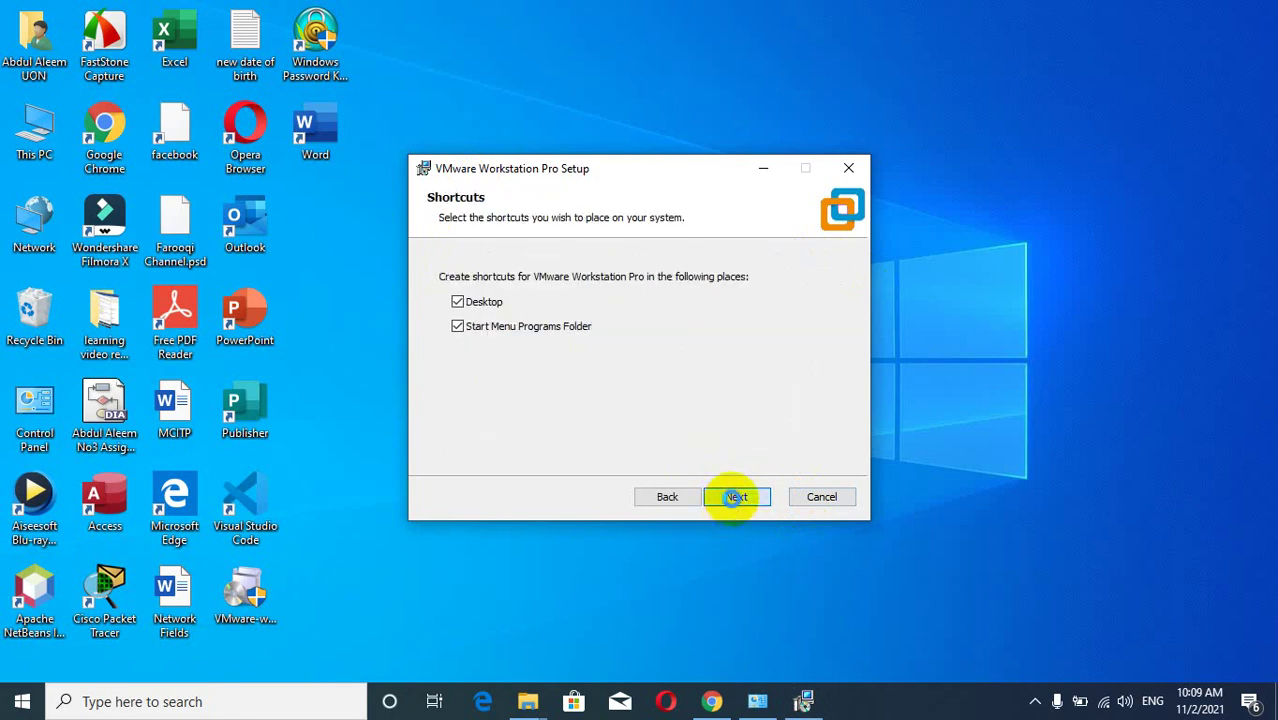
click(736, 497)
click(726, 492)
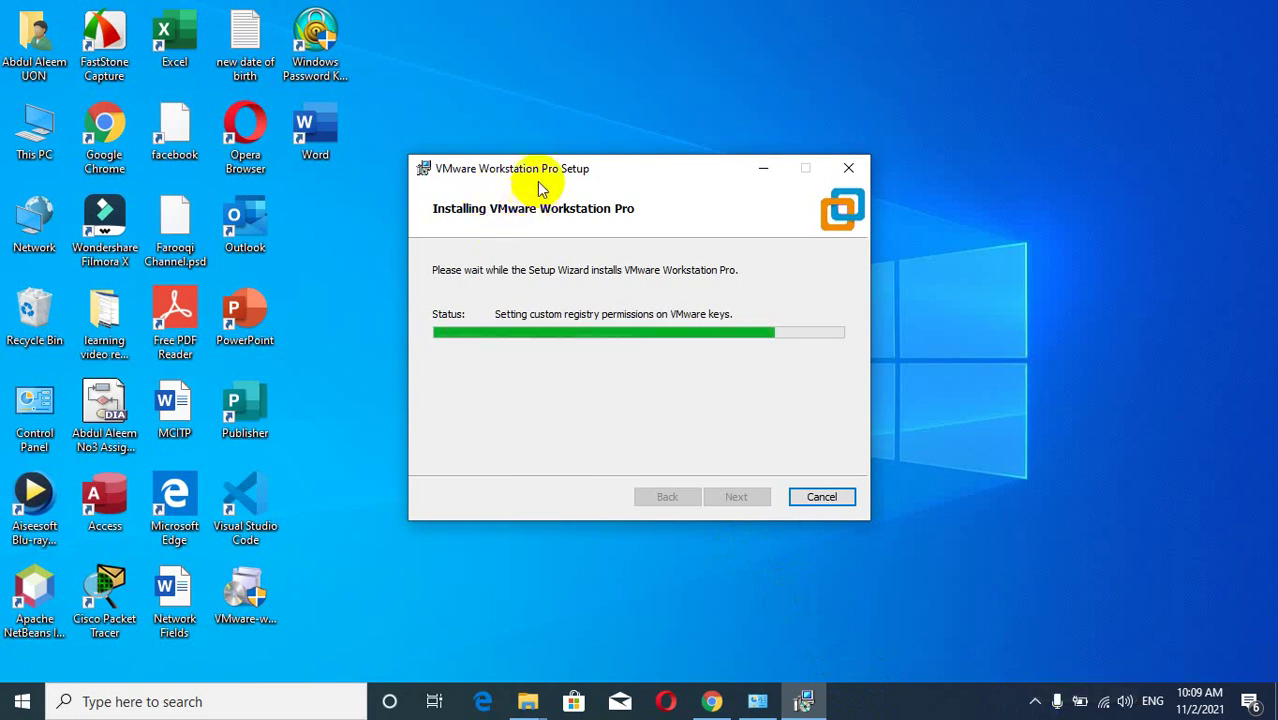
click(1037, 703)
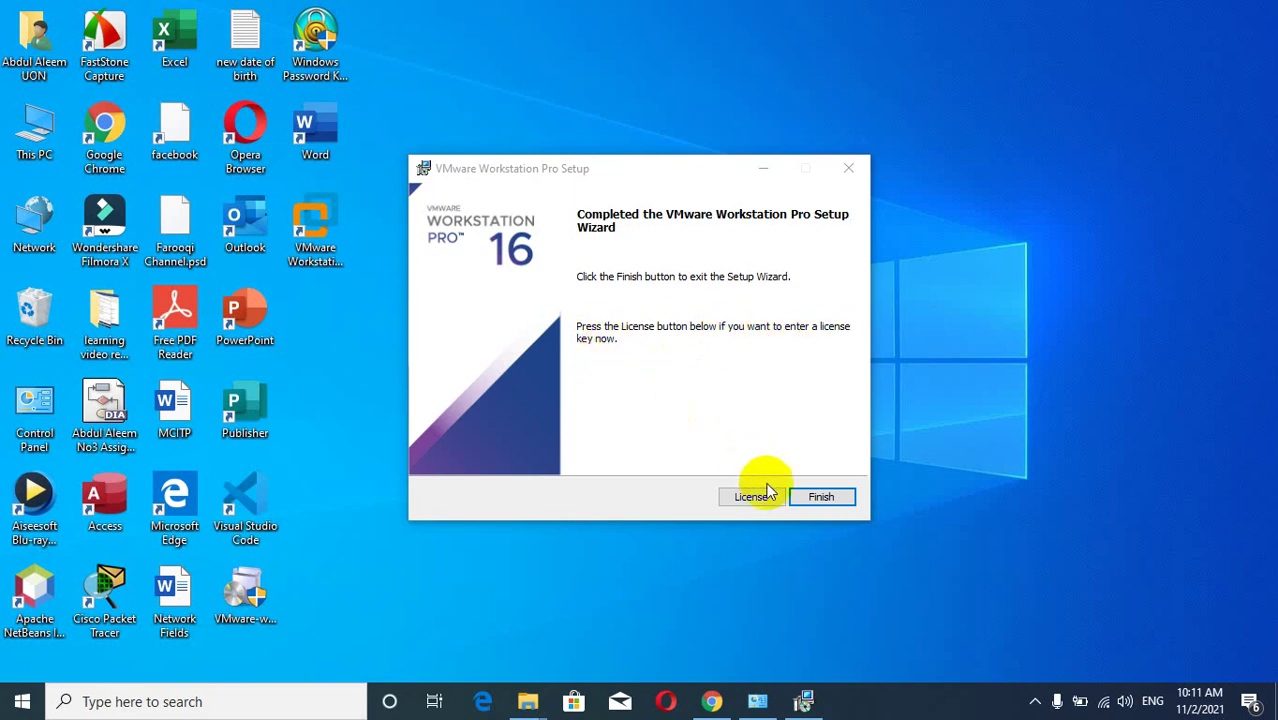
- Finish the setup wizard without entering a license and launch VMware Workstation Pro from the desktop
click(821, 497)
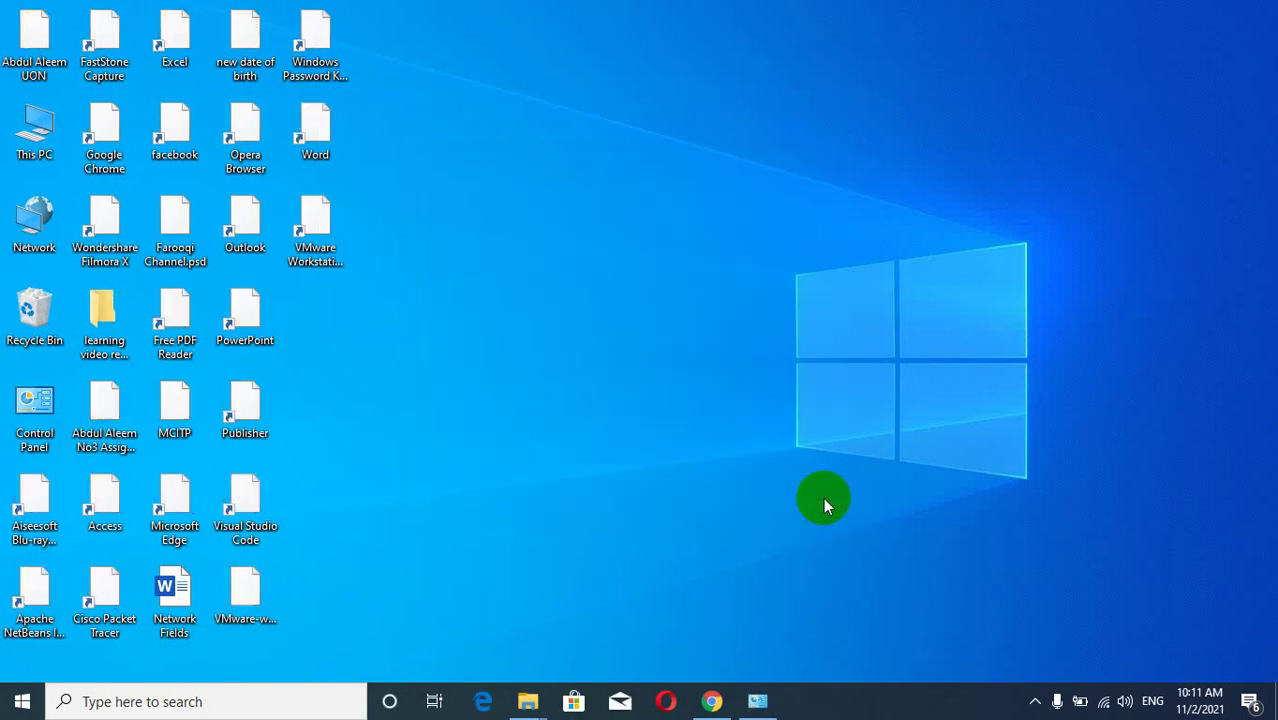
click(327, 243)
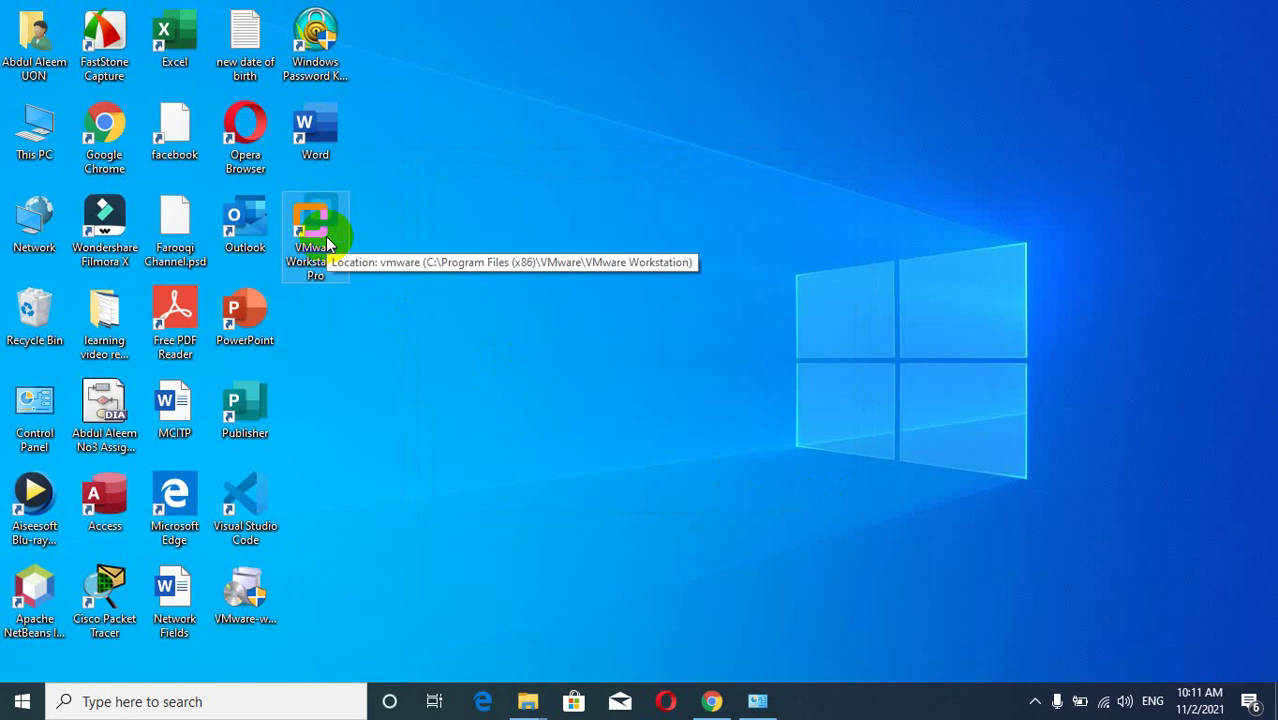
double_click(327, 241)
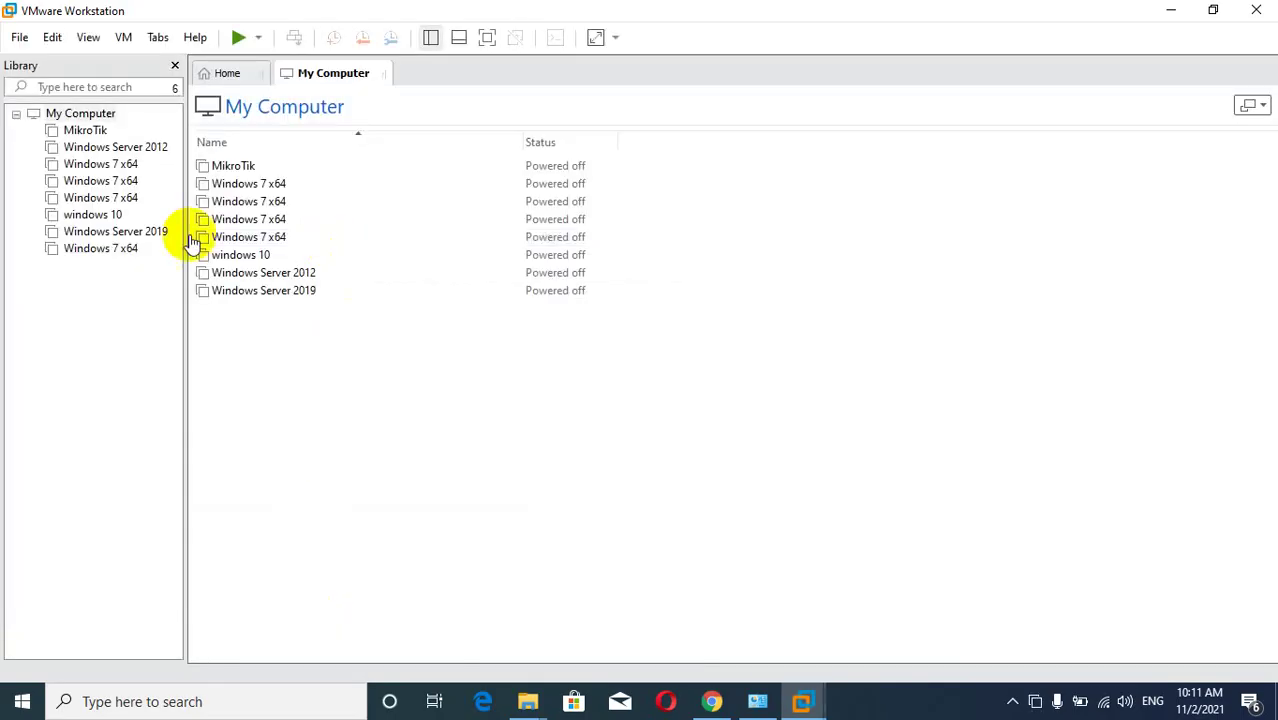
- Review the product version and license information in the About VMware Workstation window, and close it
click(130, 42)
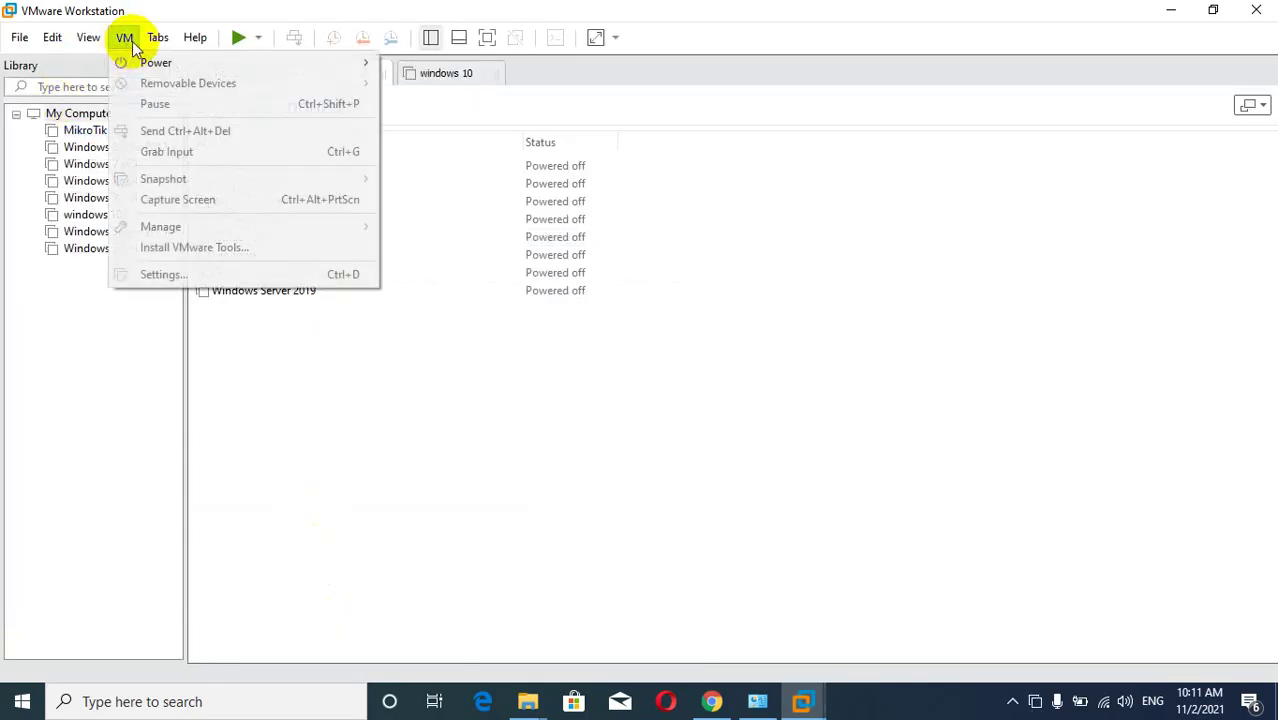
mouse_move(181, 36)
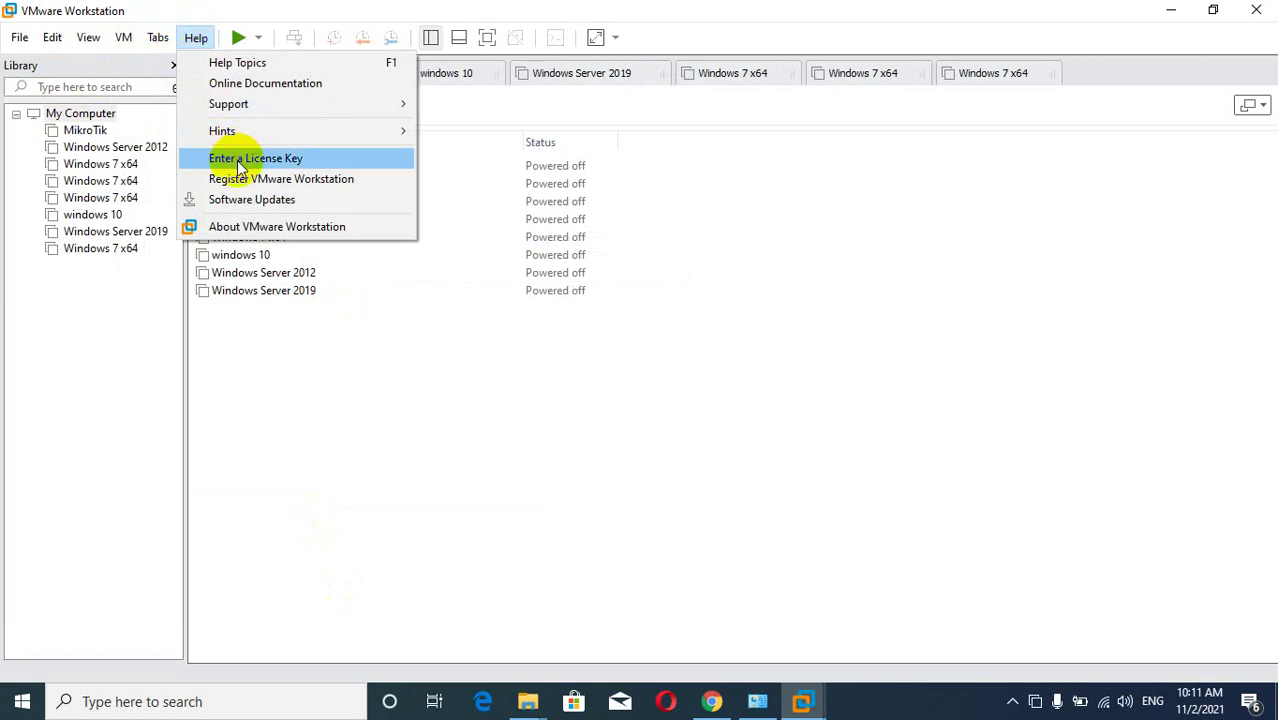
click(244, 230)
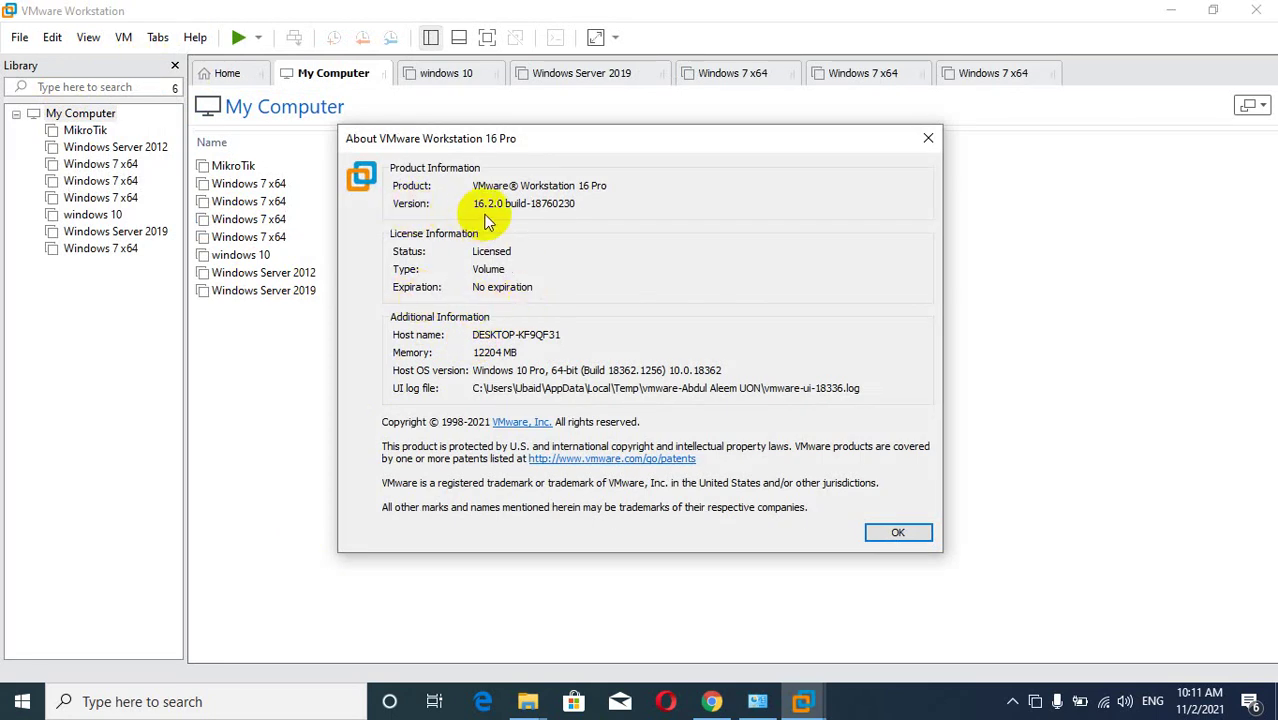
drag(585, 142, 561, 145)
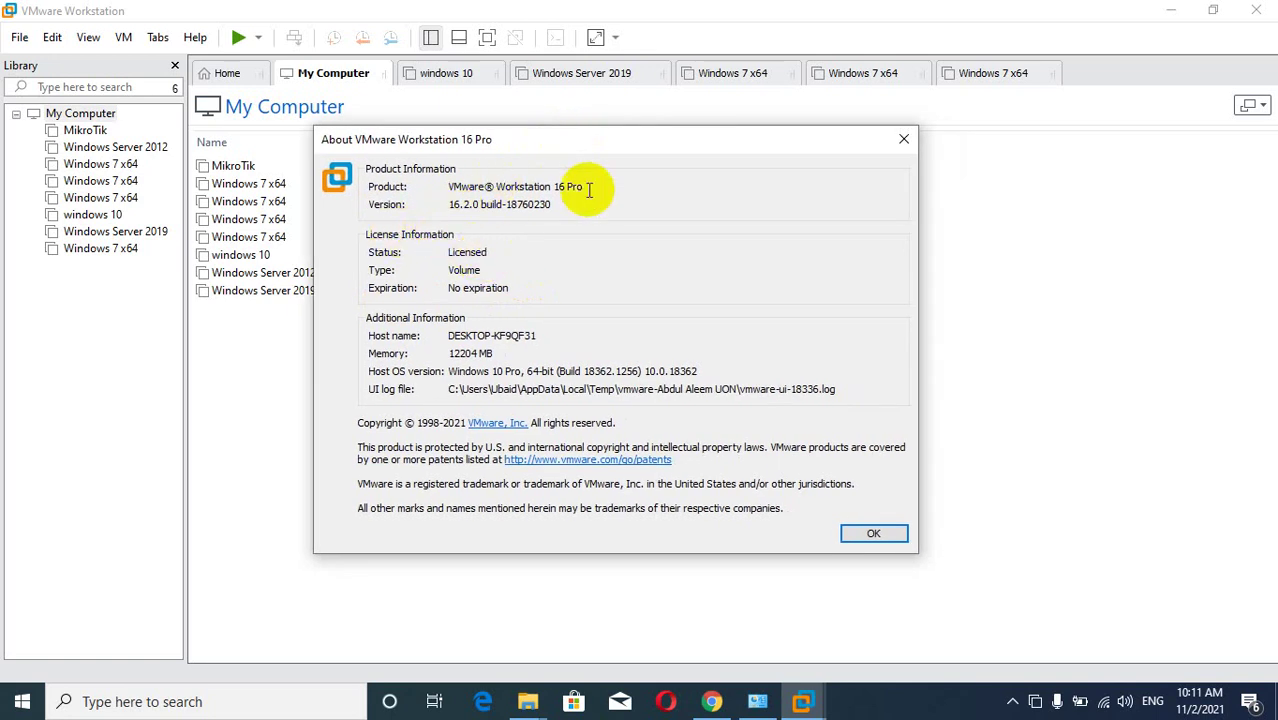
click(860, 537)
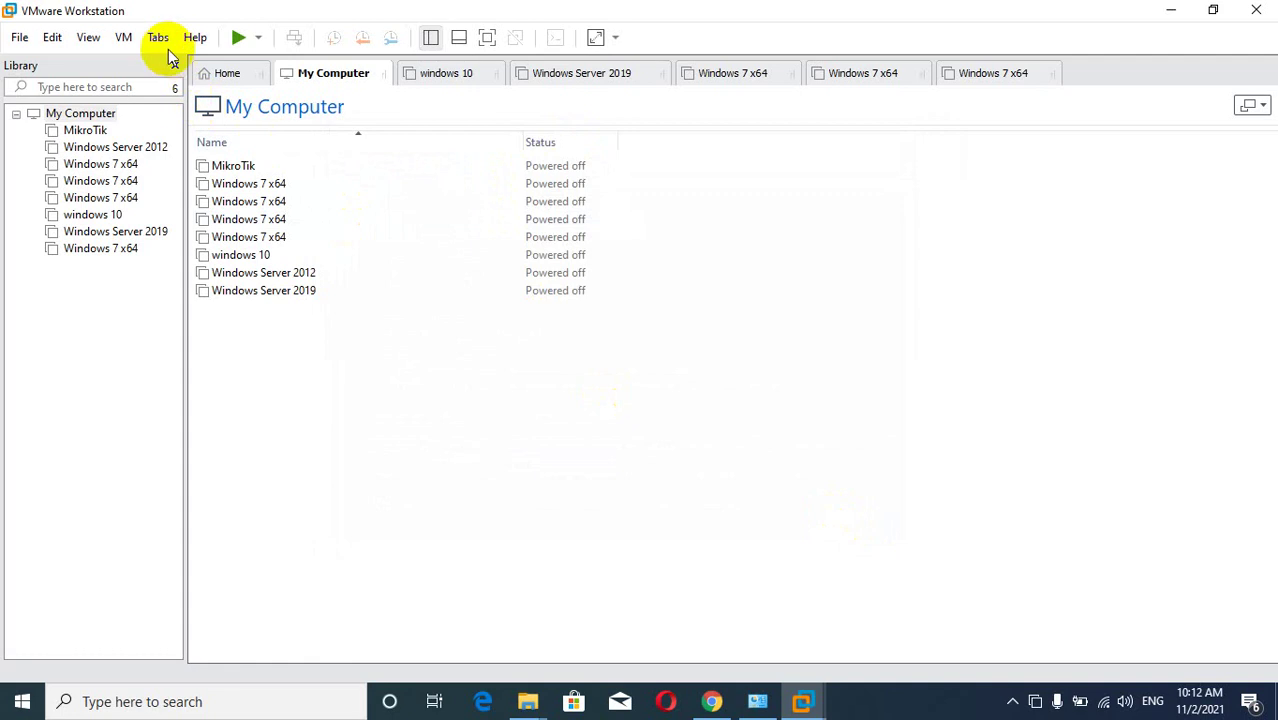
click(192, 38)
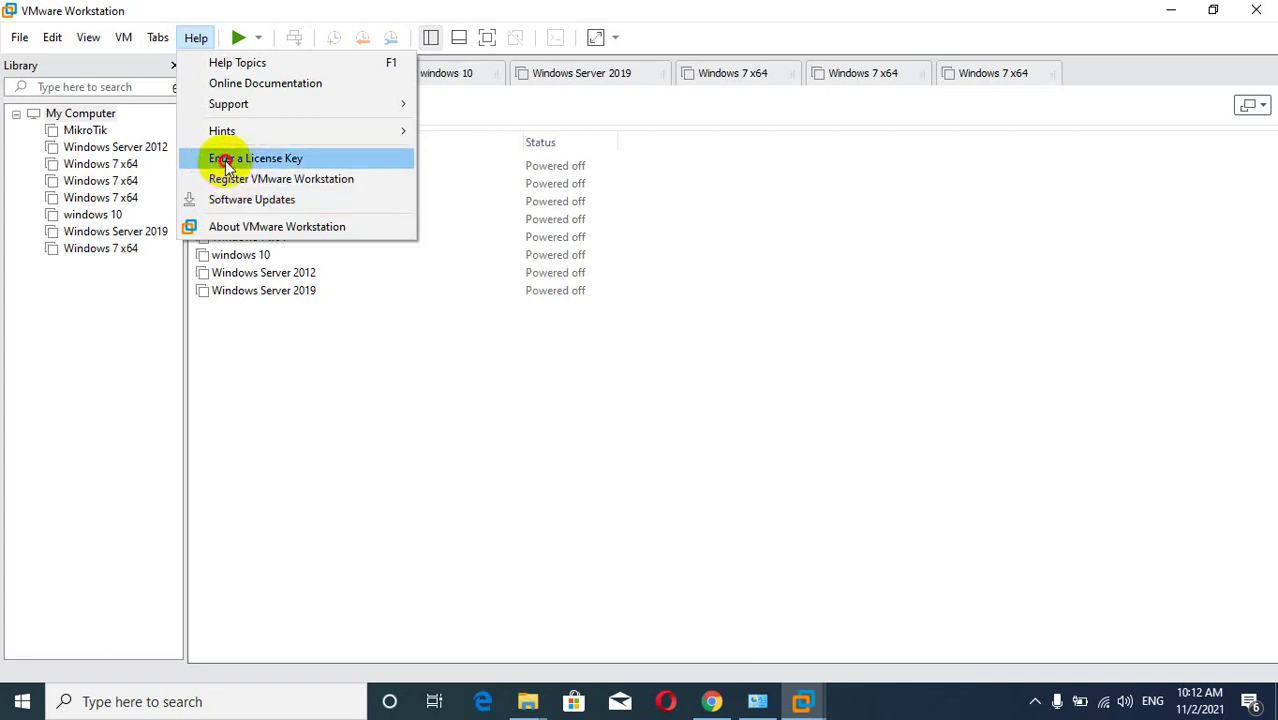
click(228, 164)
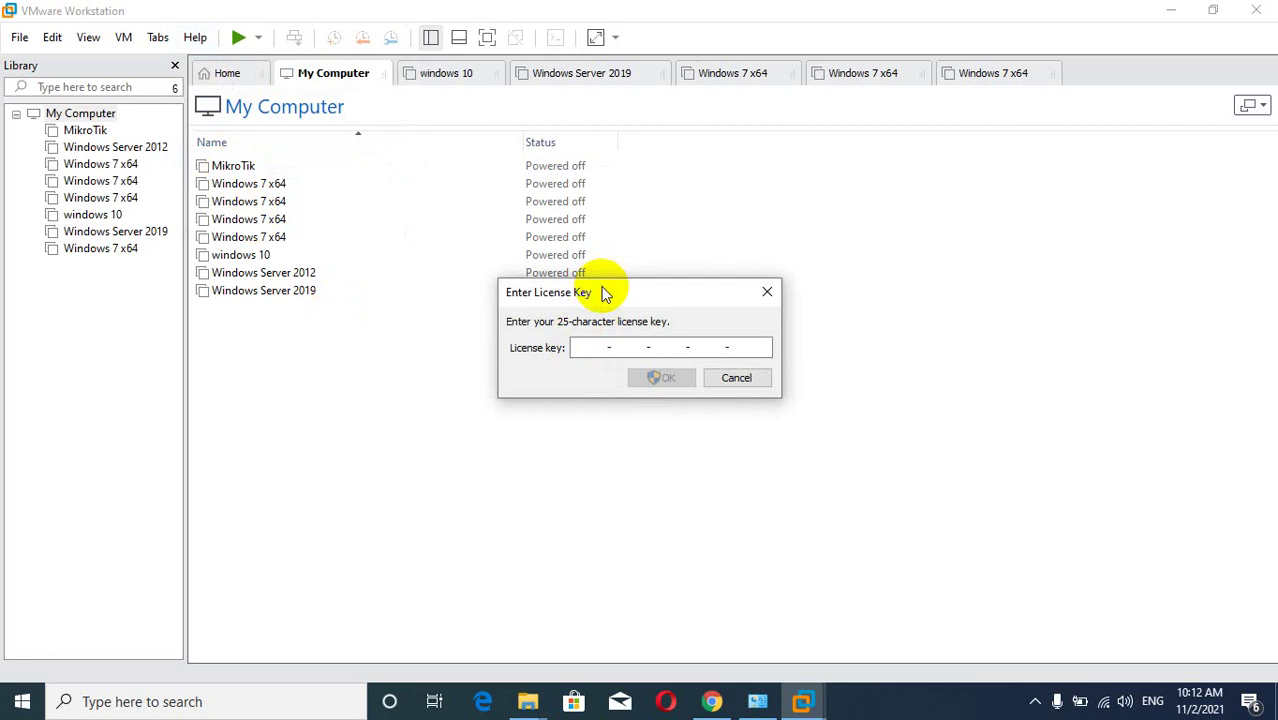
drag(601, 292, 421, 281)
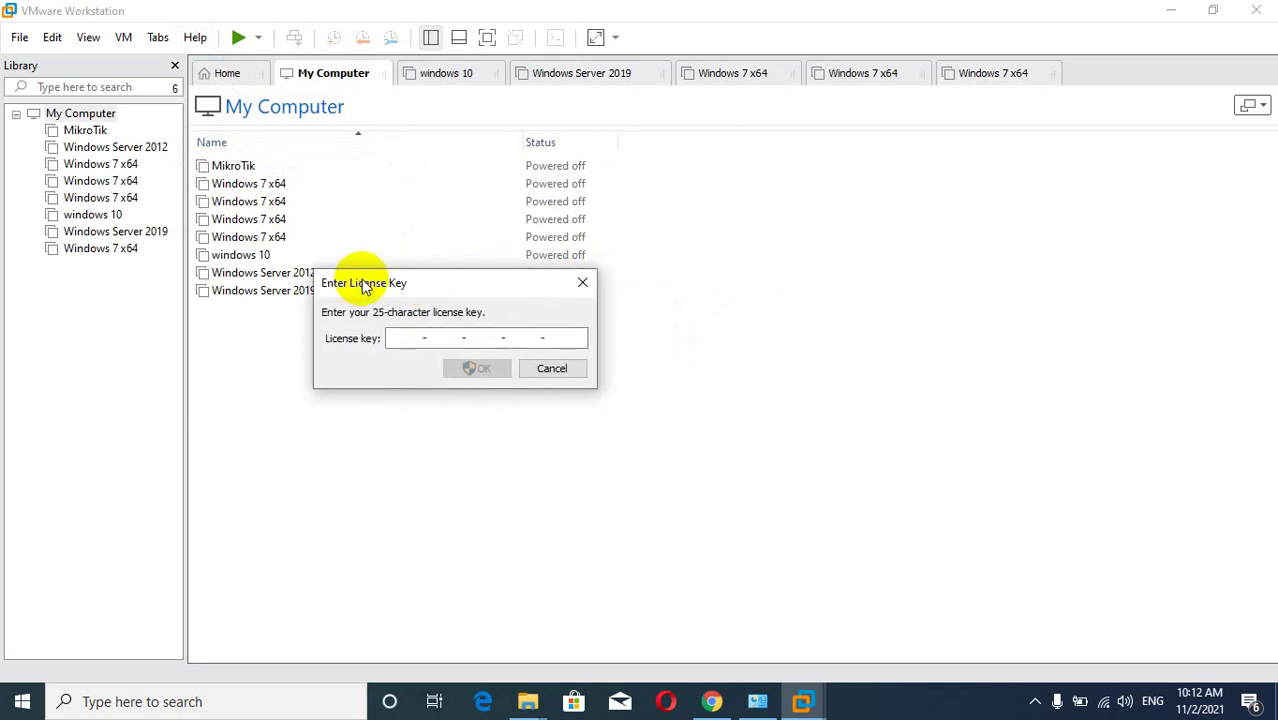
click(1176, 18)
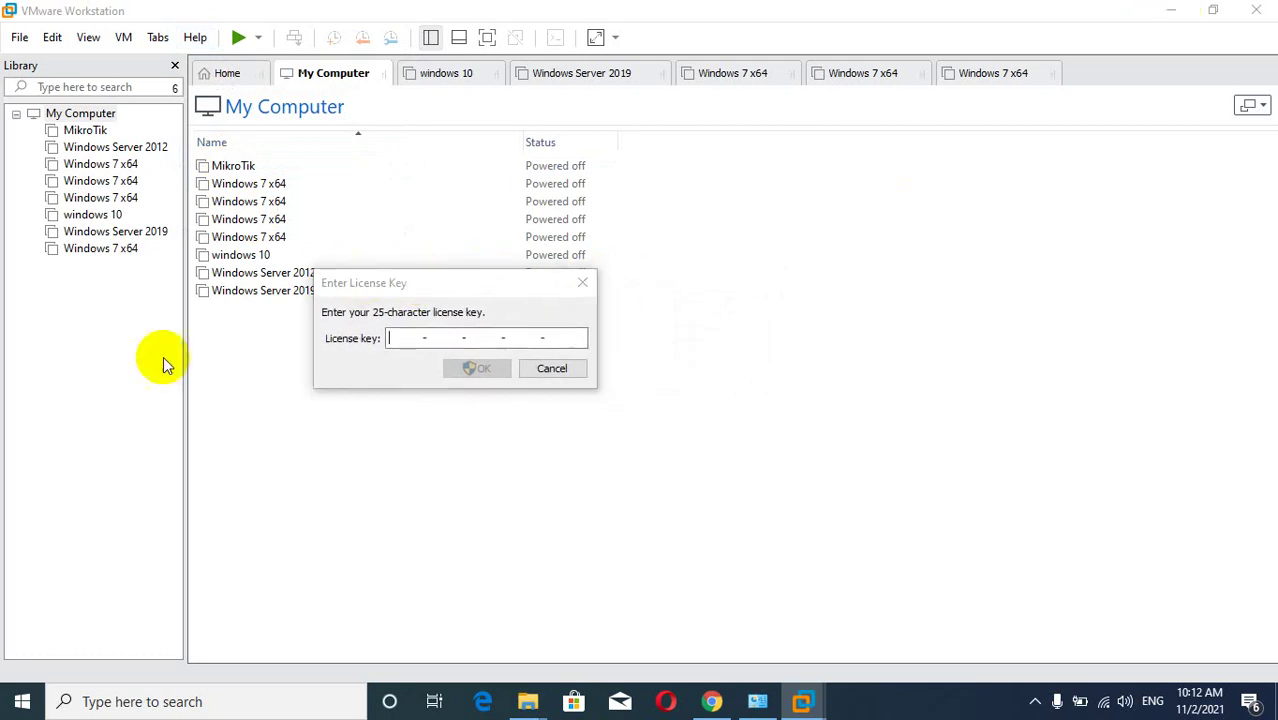
click(582, 282)
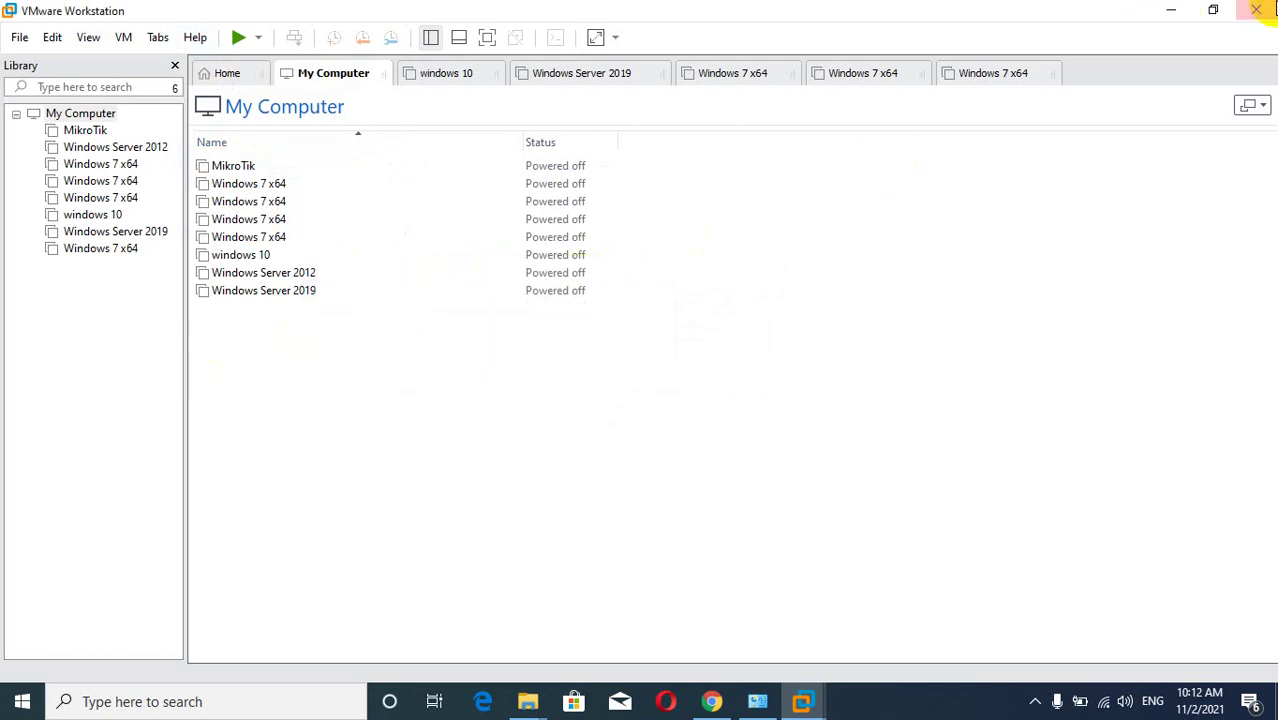
- Minimize VMware Workstation and open the software/iso images (D:) drive from This PC in a maximized File Explorer window
click(1173, 10)
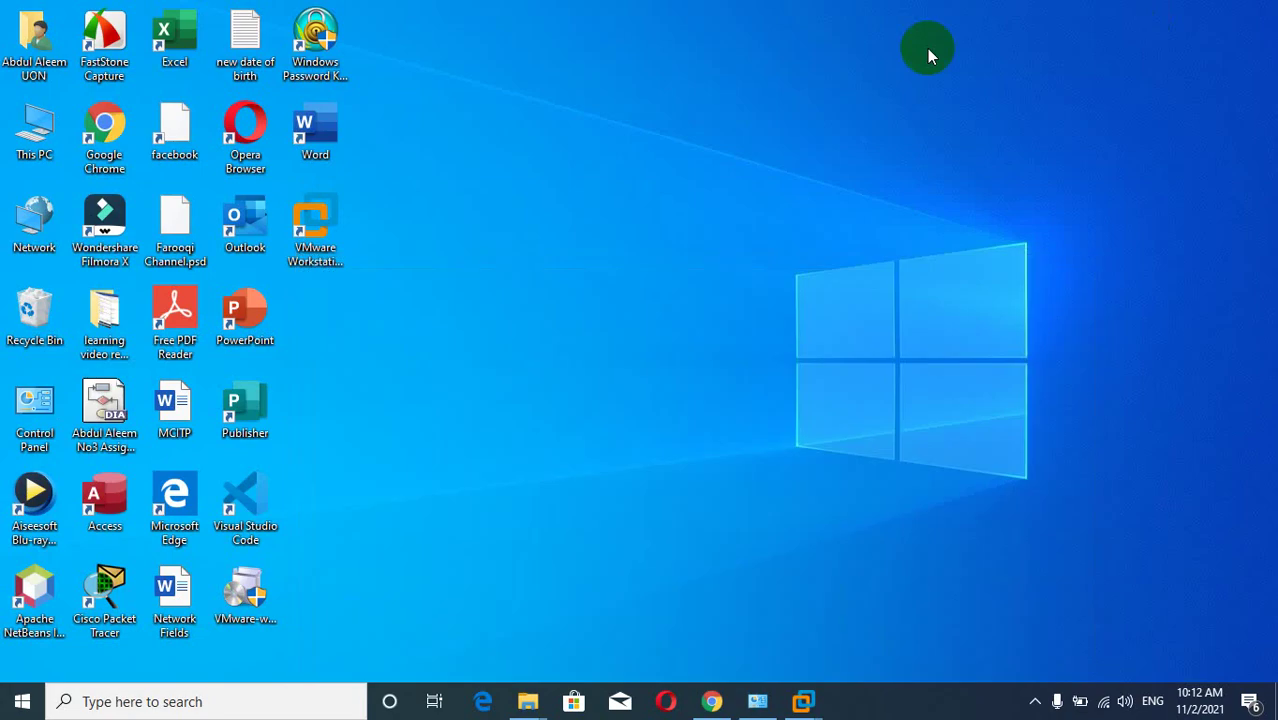
double_click(34, 145)
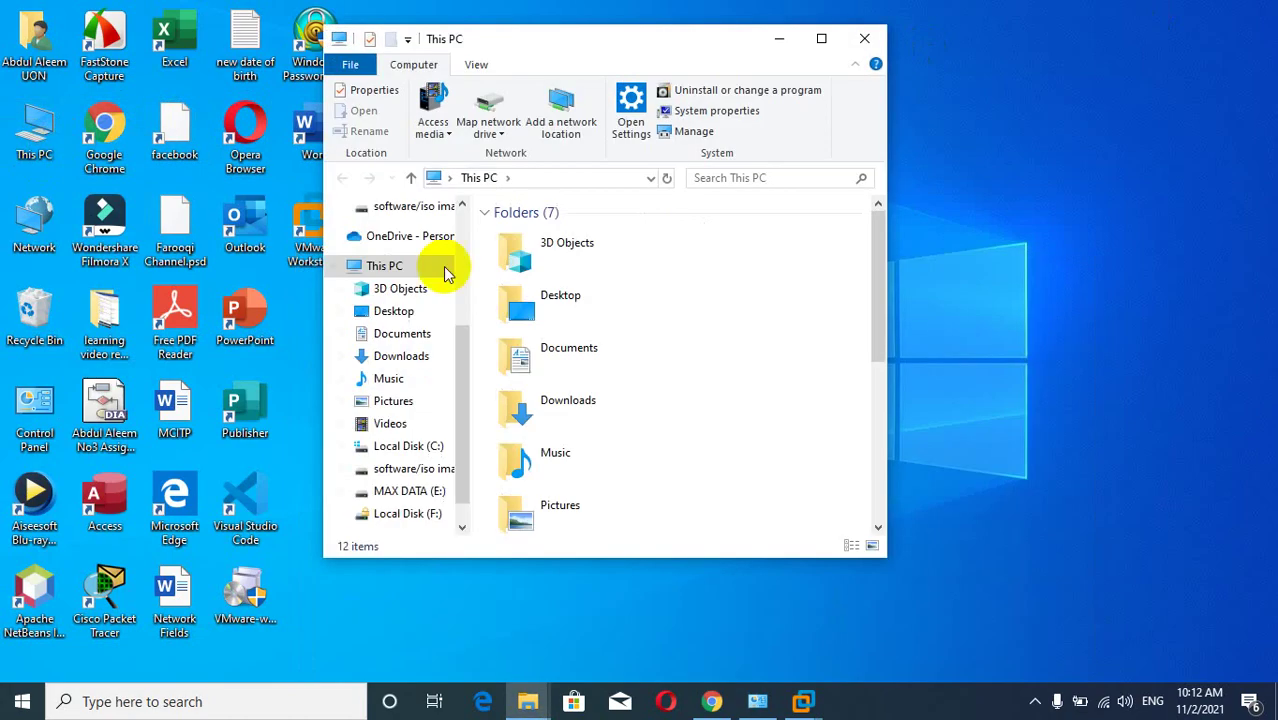
click(821, 38)
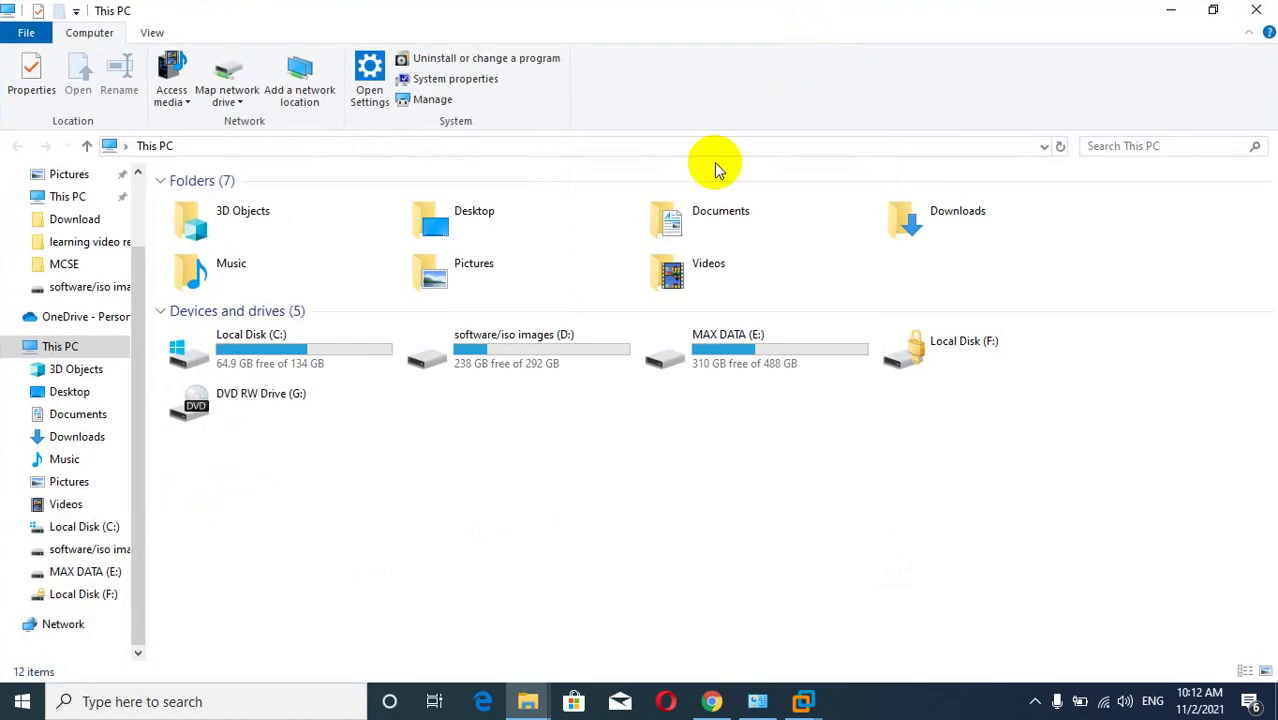
click(493, 360)
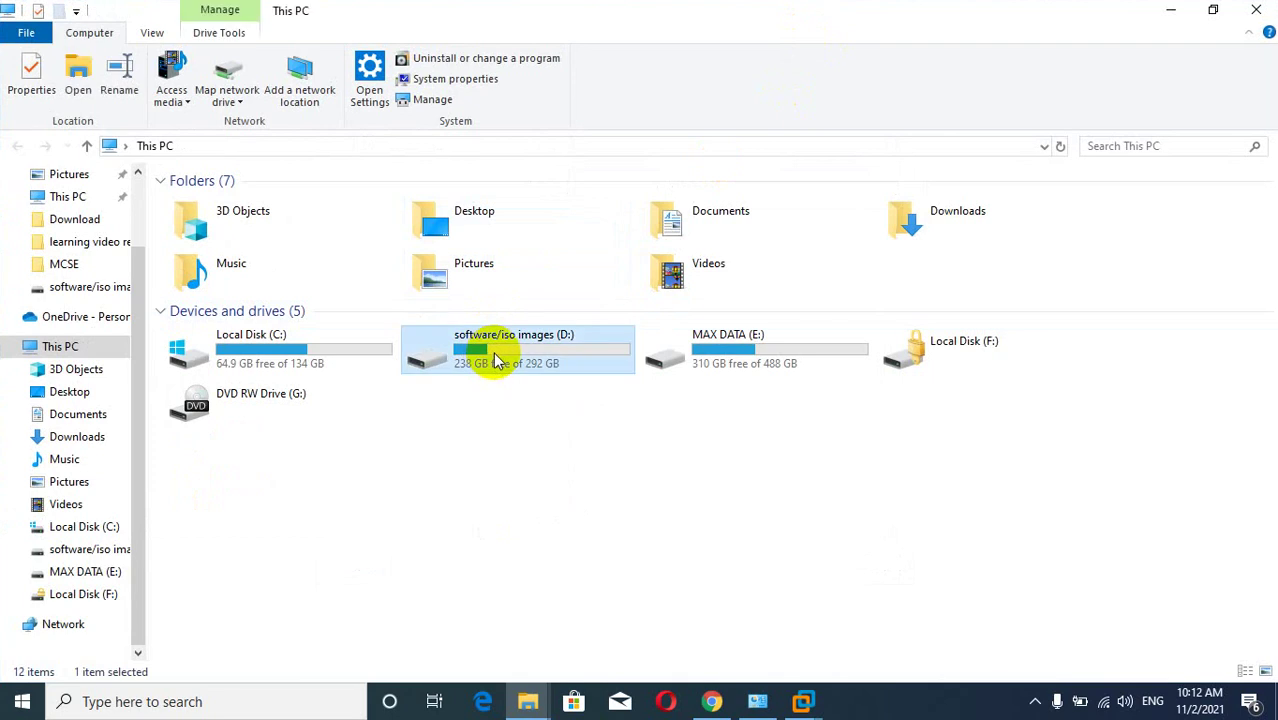
double_click(493, 360)
scroll(465, 370, down, 1)
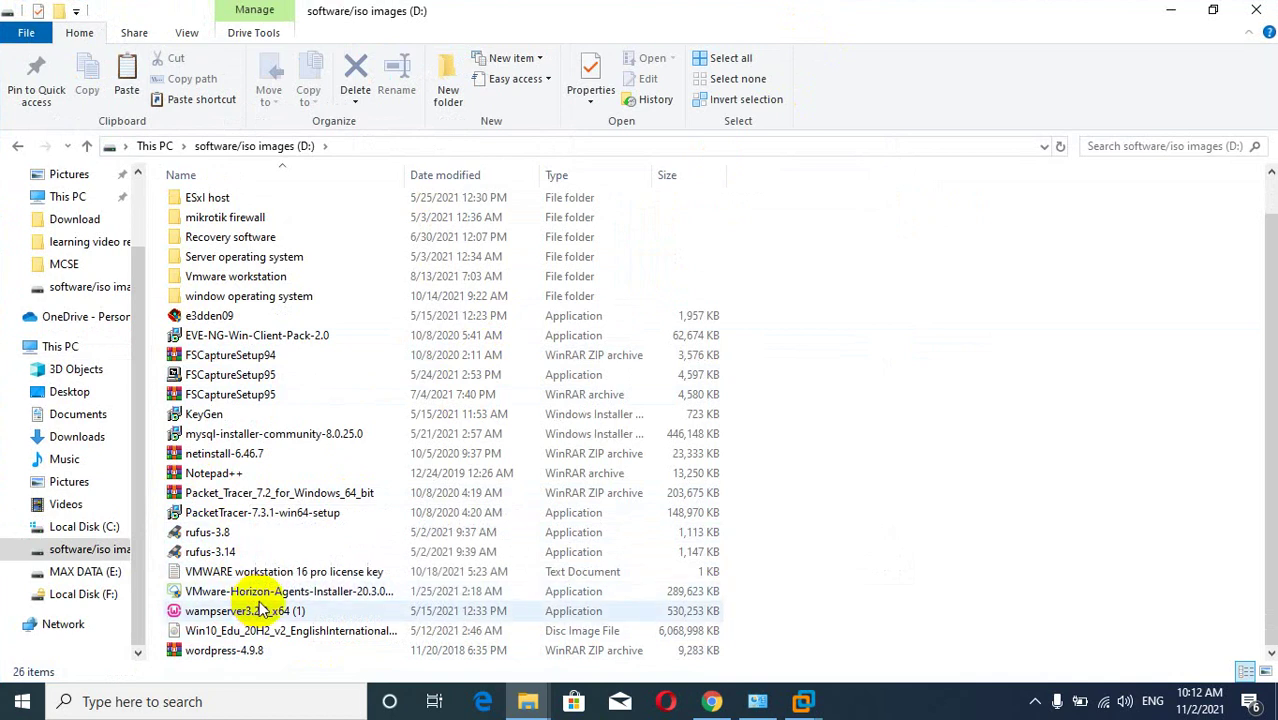
- Open the VMWARE workstation 16 pro license key text file, copy the first license key, and minimize Notepad
double_click(275, 573)
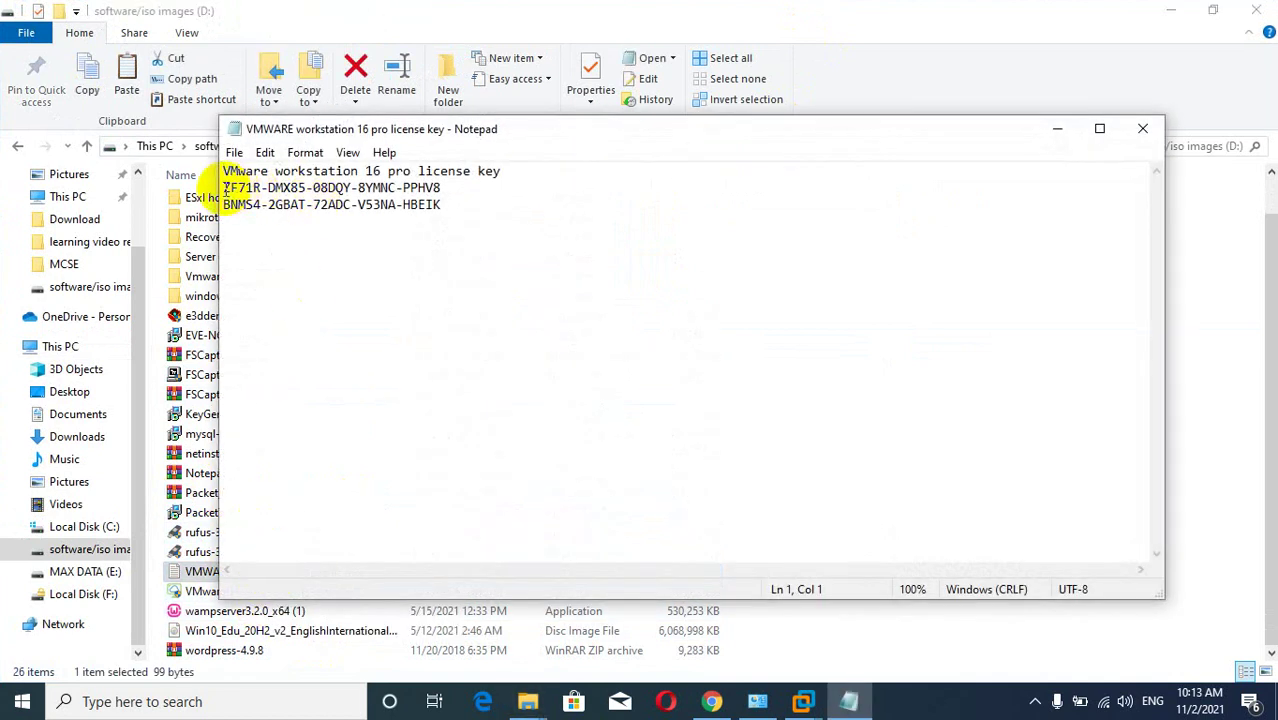
drag(224, 188, 442, 190)
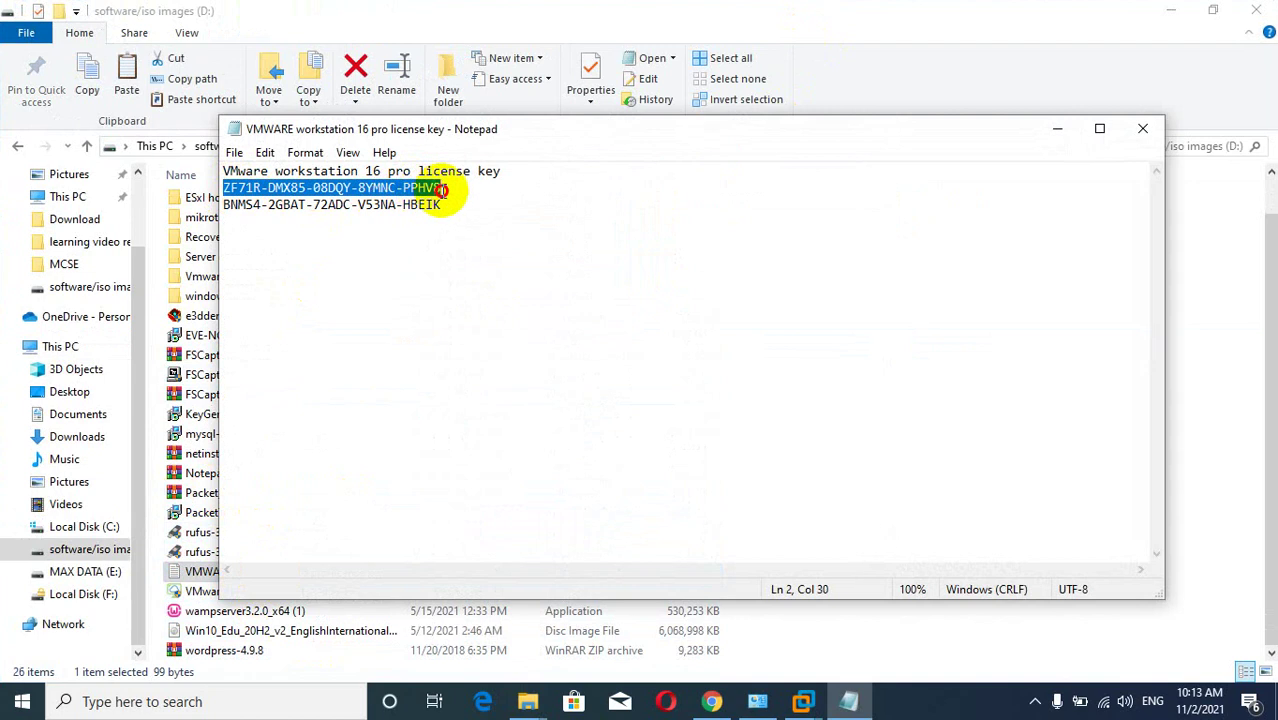
right_click(379, 188)
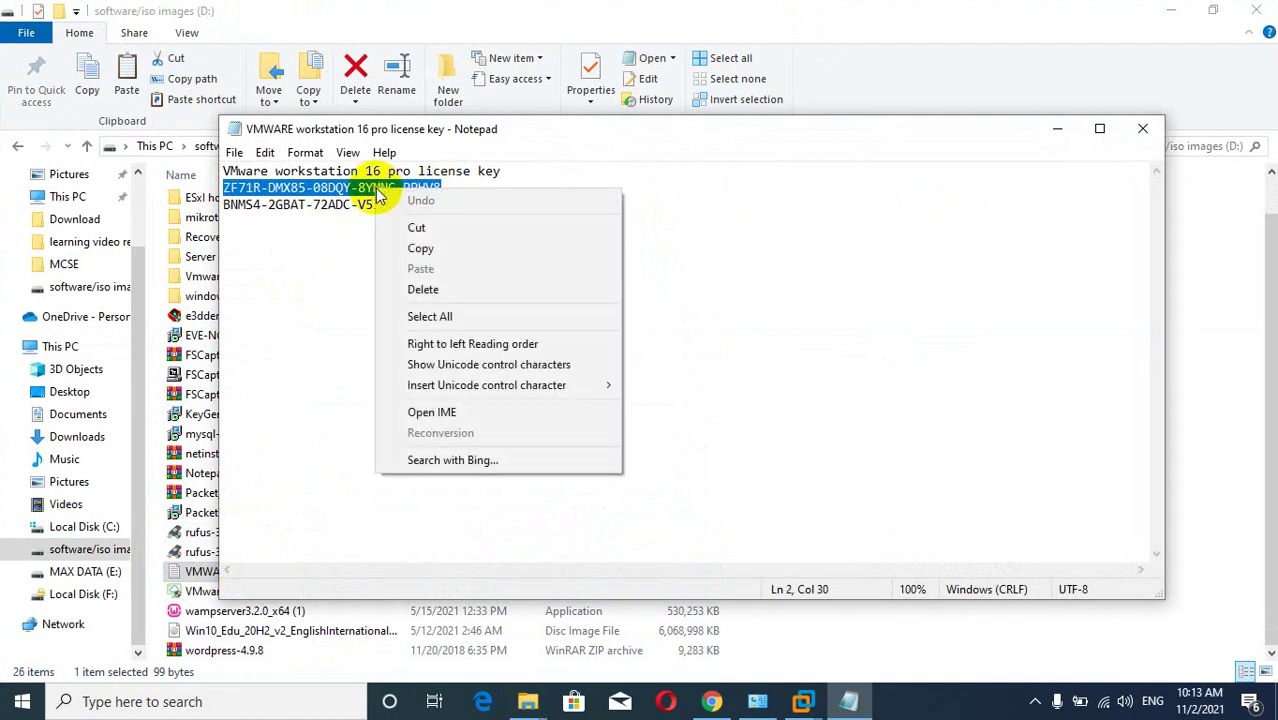
click(437, 250)
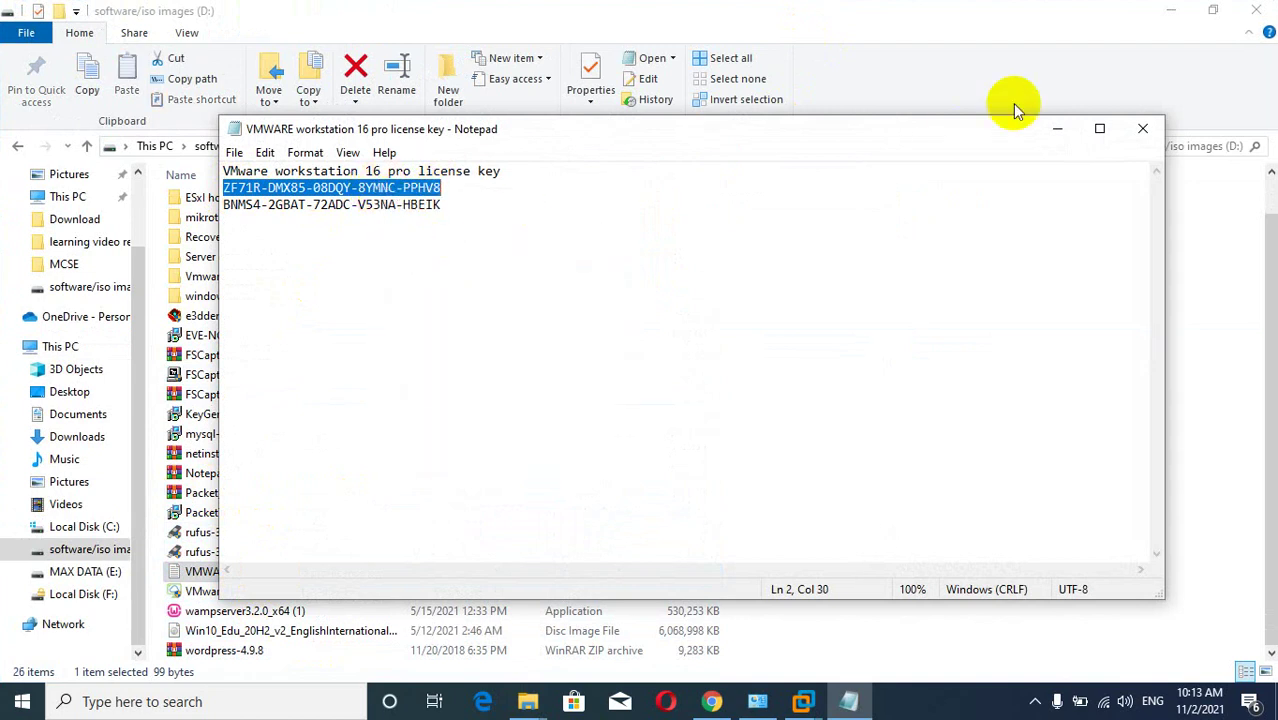
click(1058, 128)
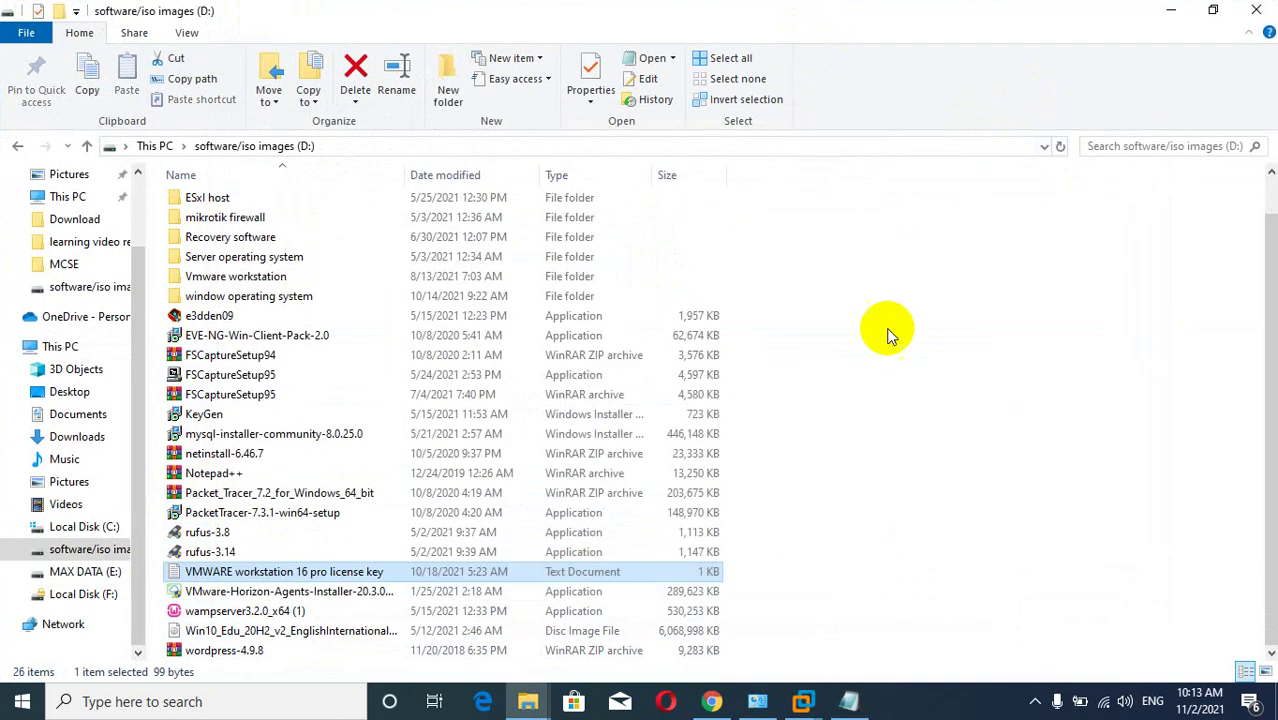
- Switch to VMware Workstation and paste the copied license key into the Enter License Key dialog, then apply it
click(802, 700)
click(249, 575)
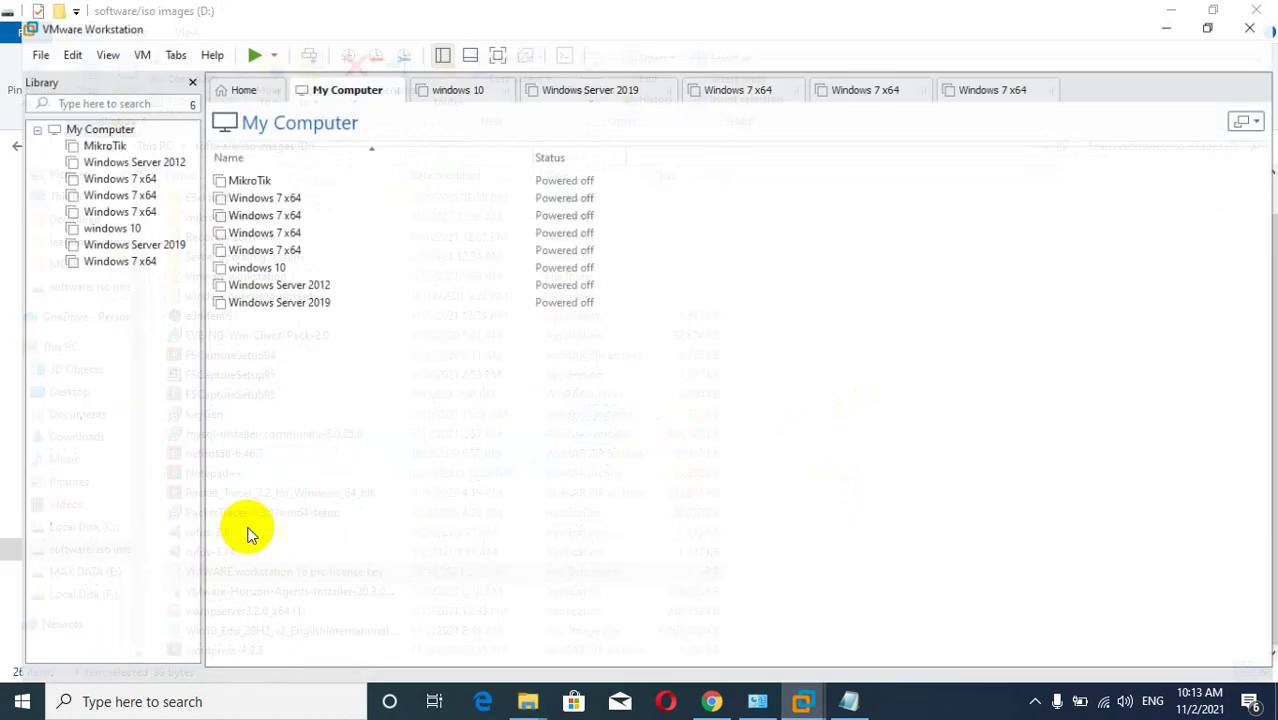
click(192, 38)
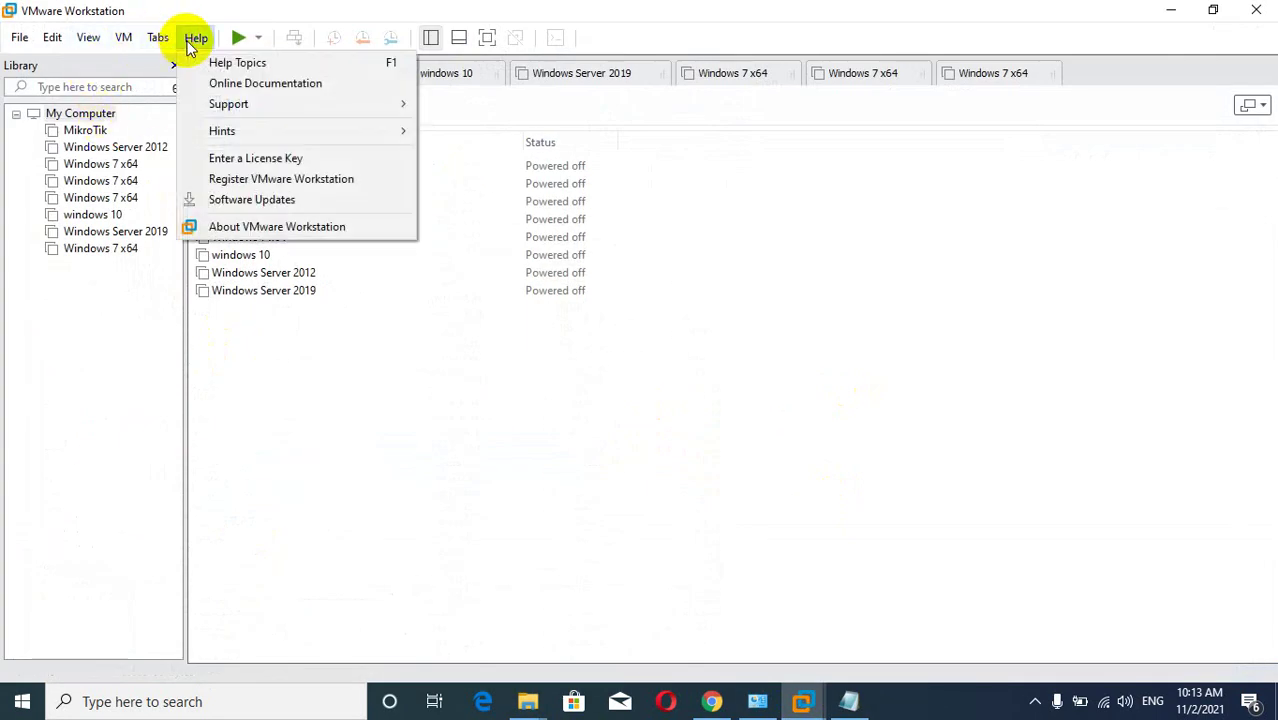
click(246, 162)
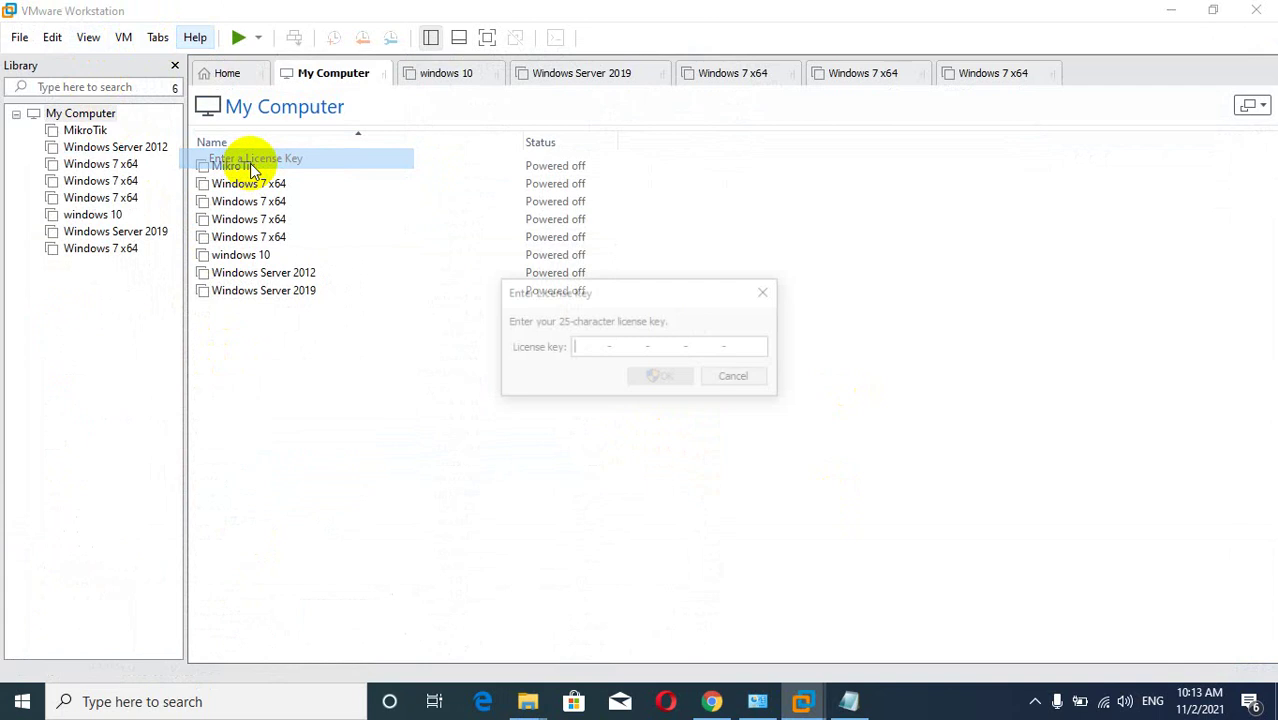
right_click(580, 347)
click(626, 428)
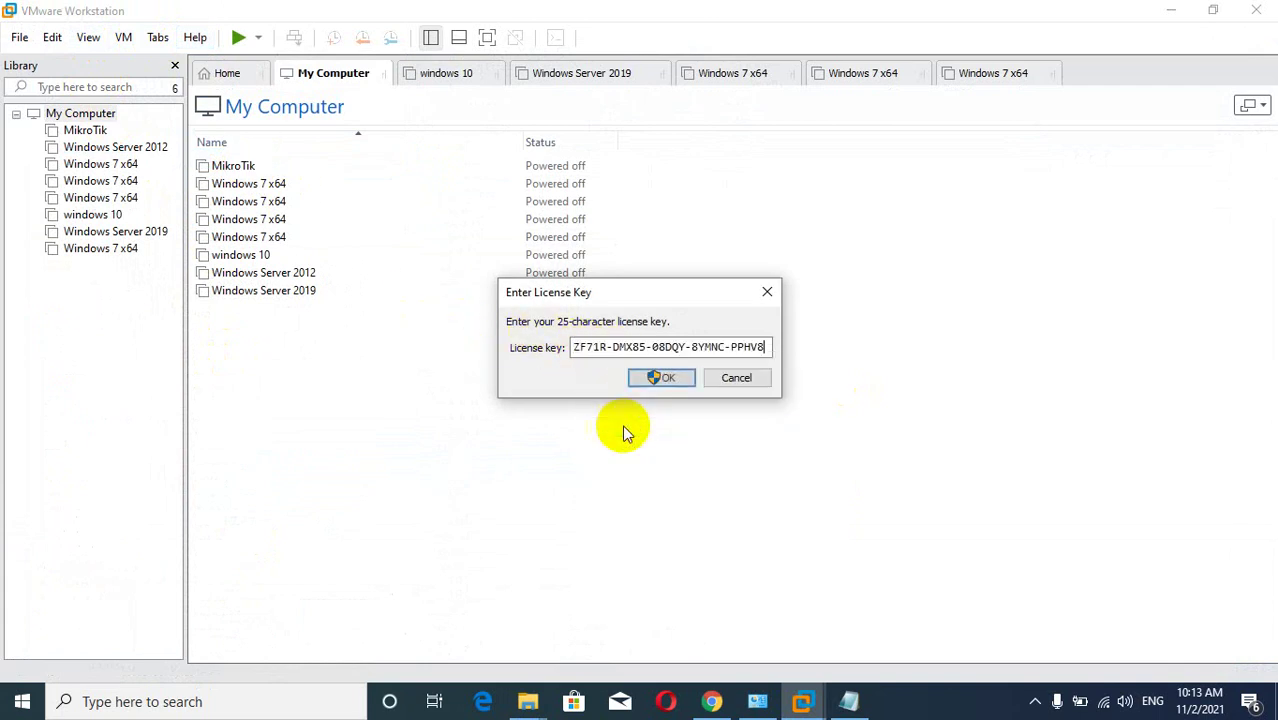
click(659, 377)
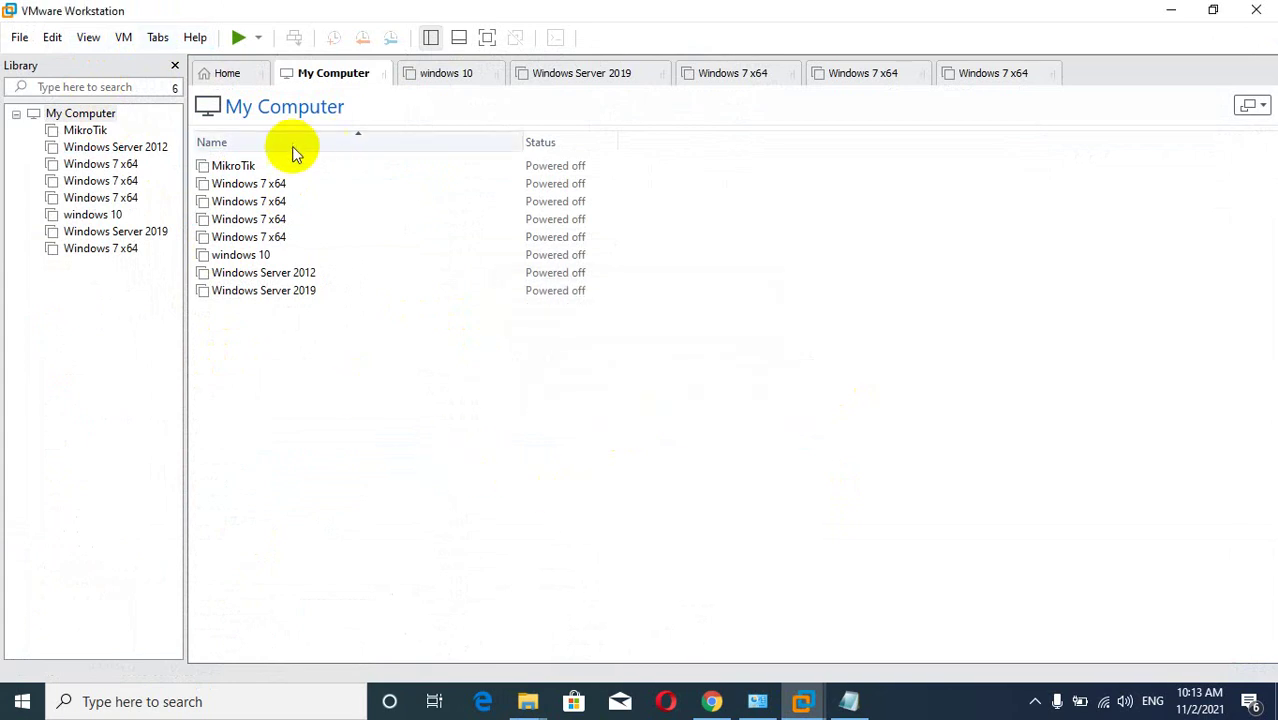
- Review the license status, type and expiration in the About VMware Workstation 16 Pro window, and close it
click(194, 40)
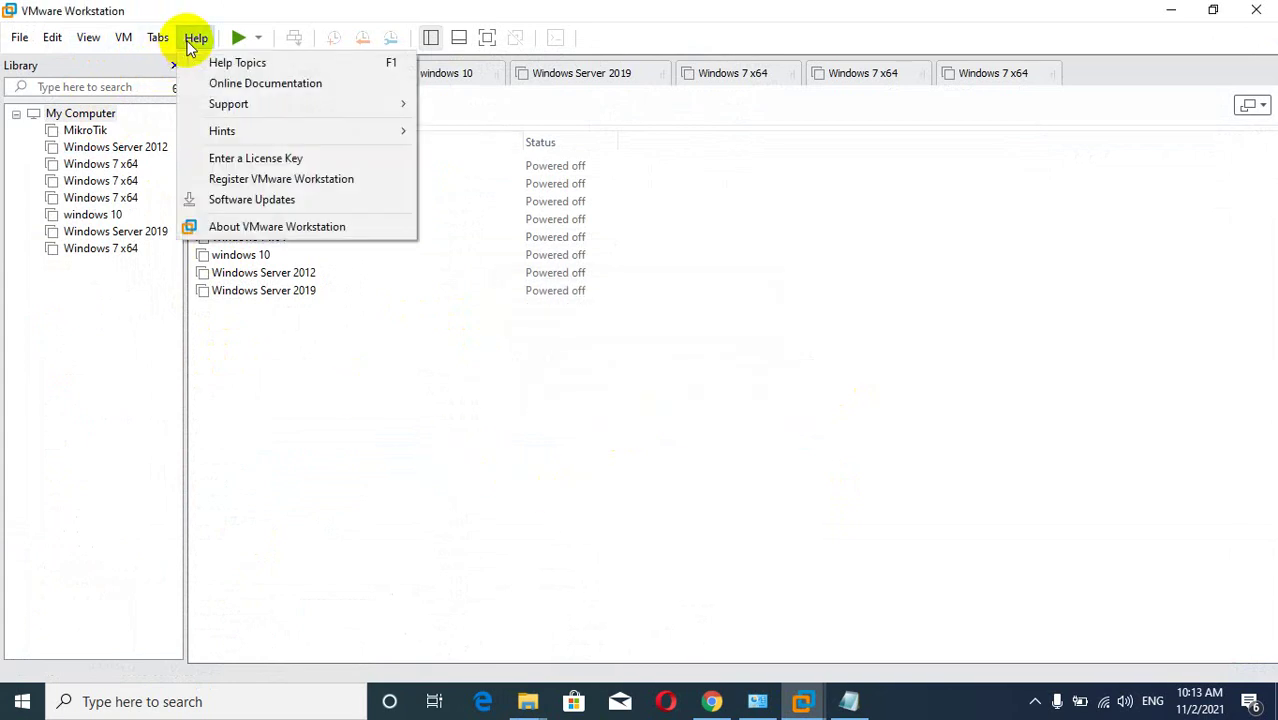
click(238, 228)
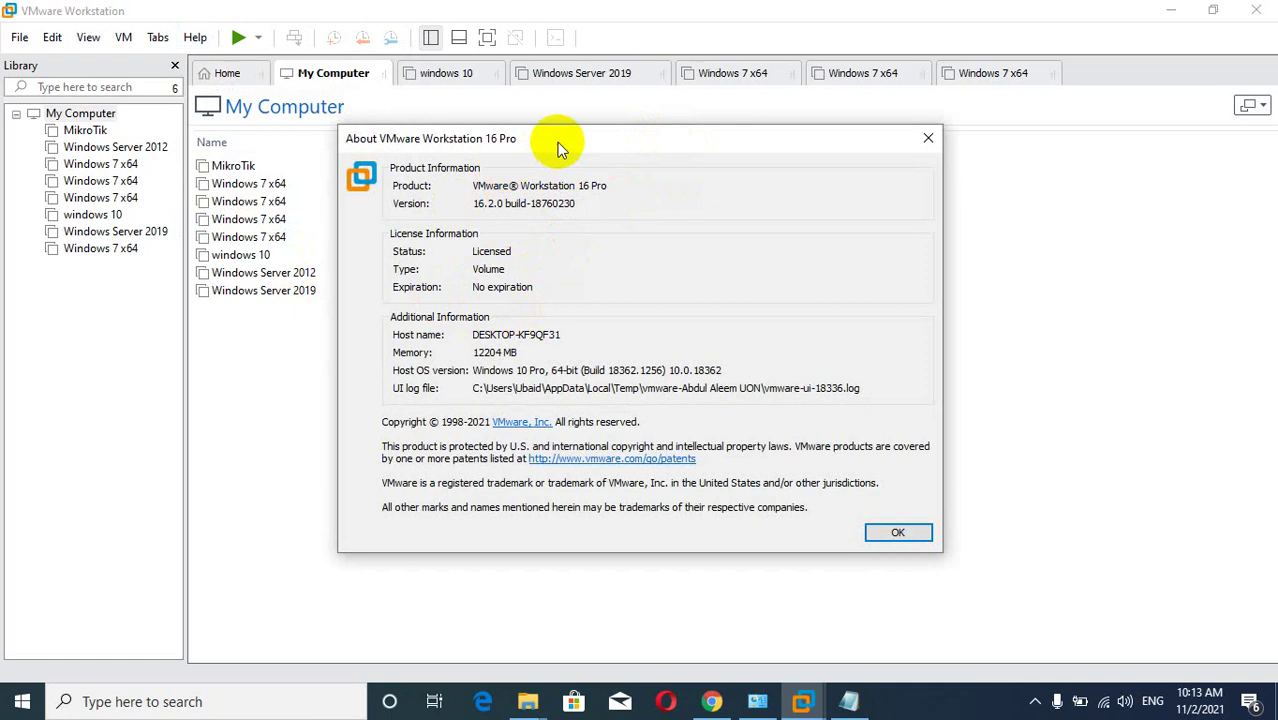
drag(557, 142, 531, 133)
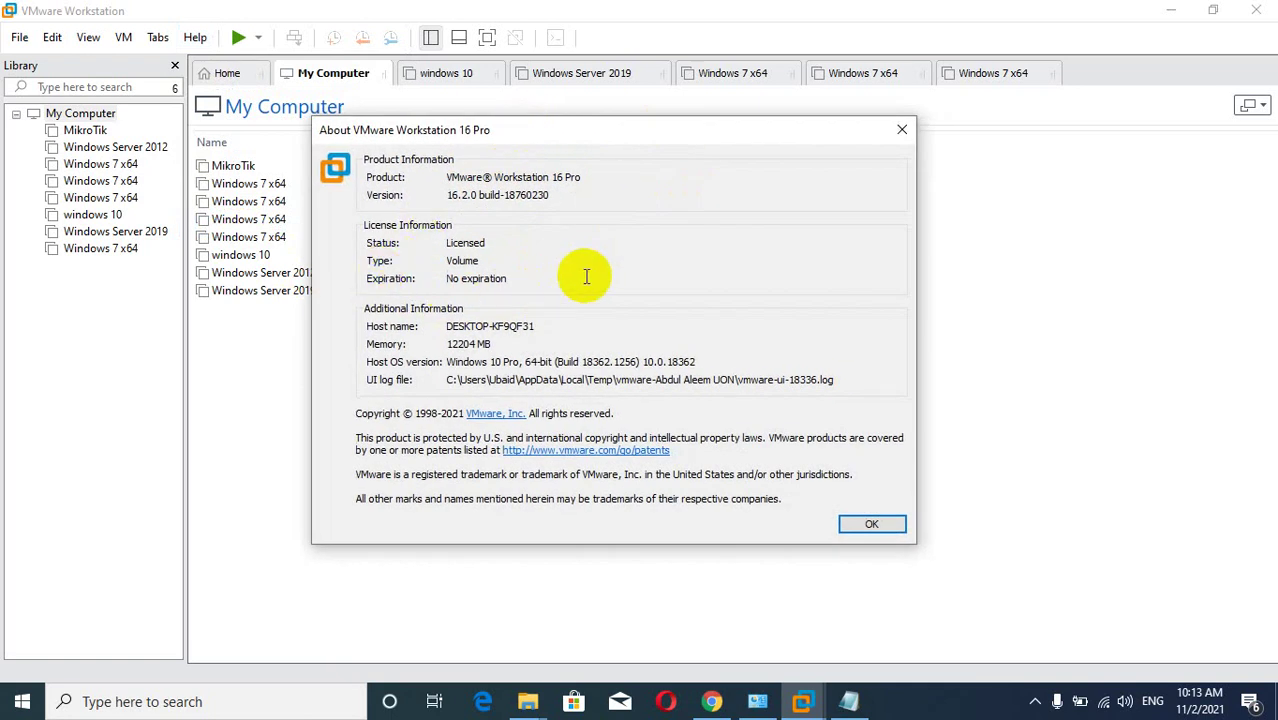
click(903, 130)
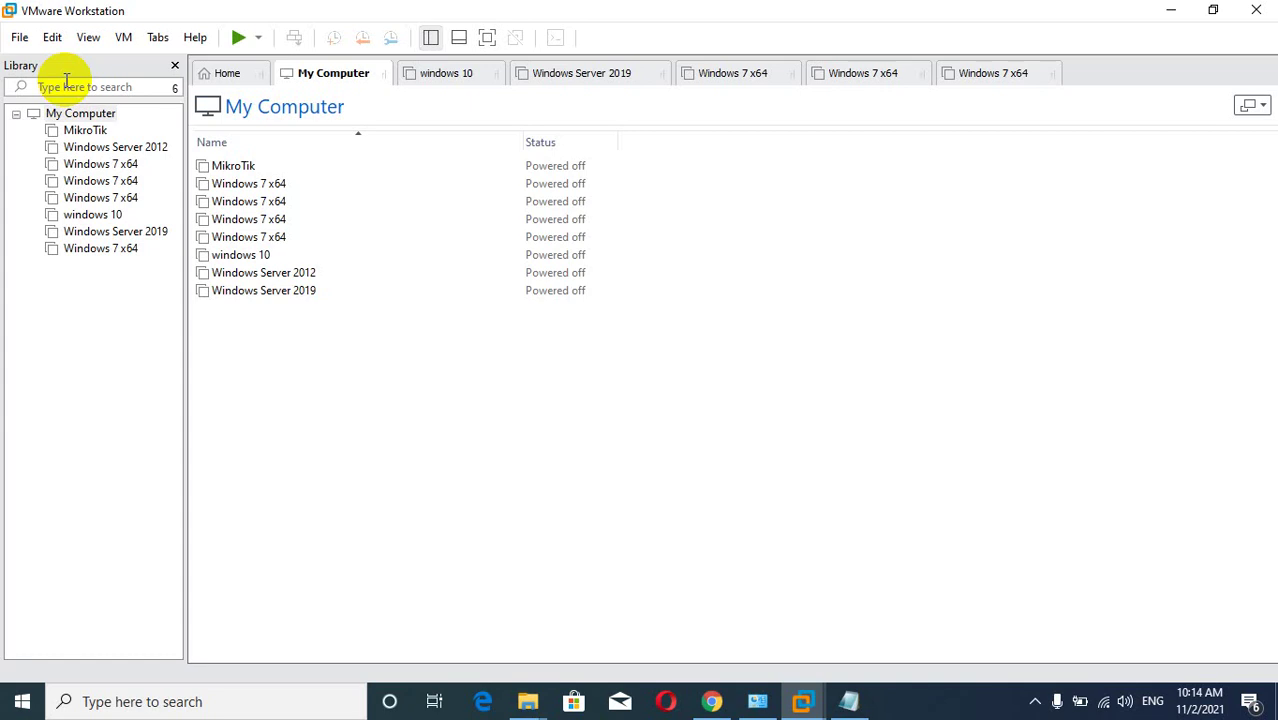
- Start a new virtual machine with the Typical configuration and choose to install the operating system later
click(21, 42)
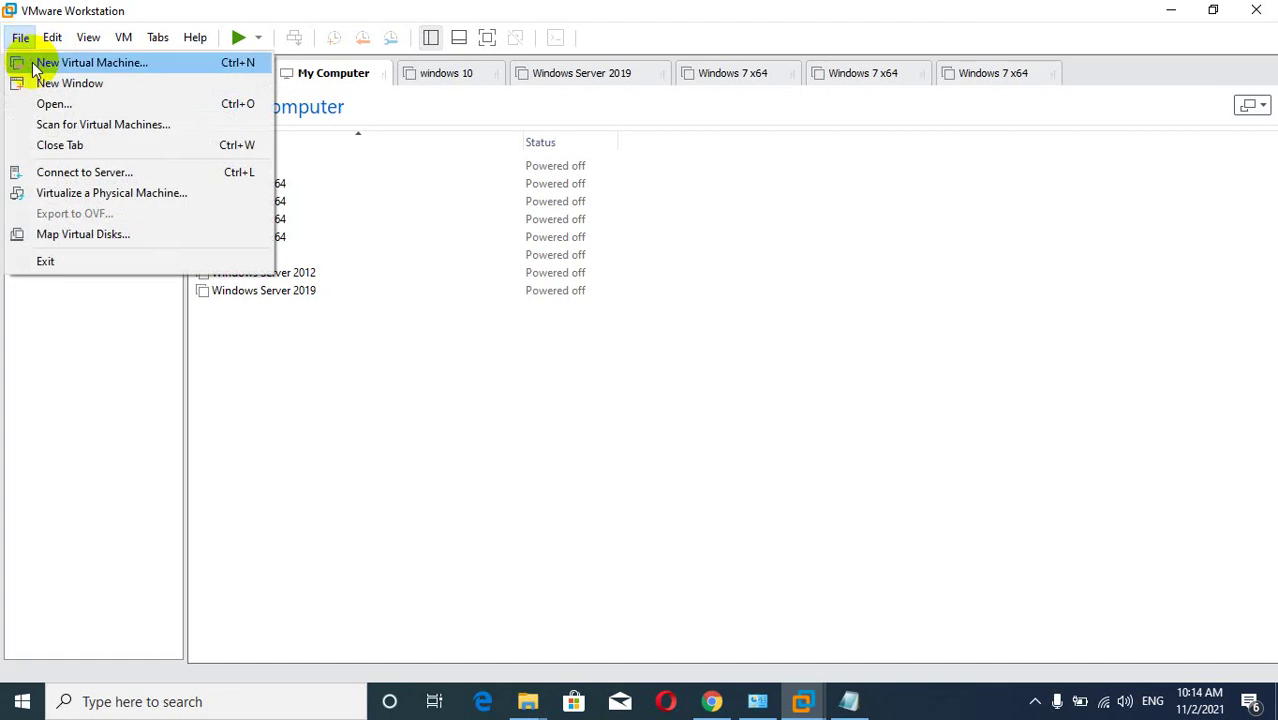
click(33, 62)
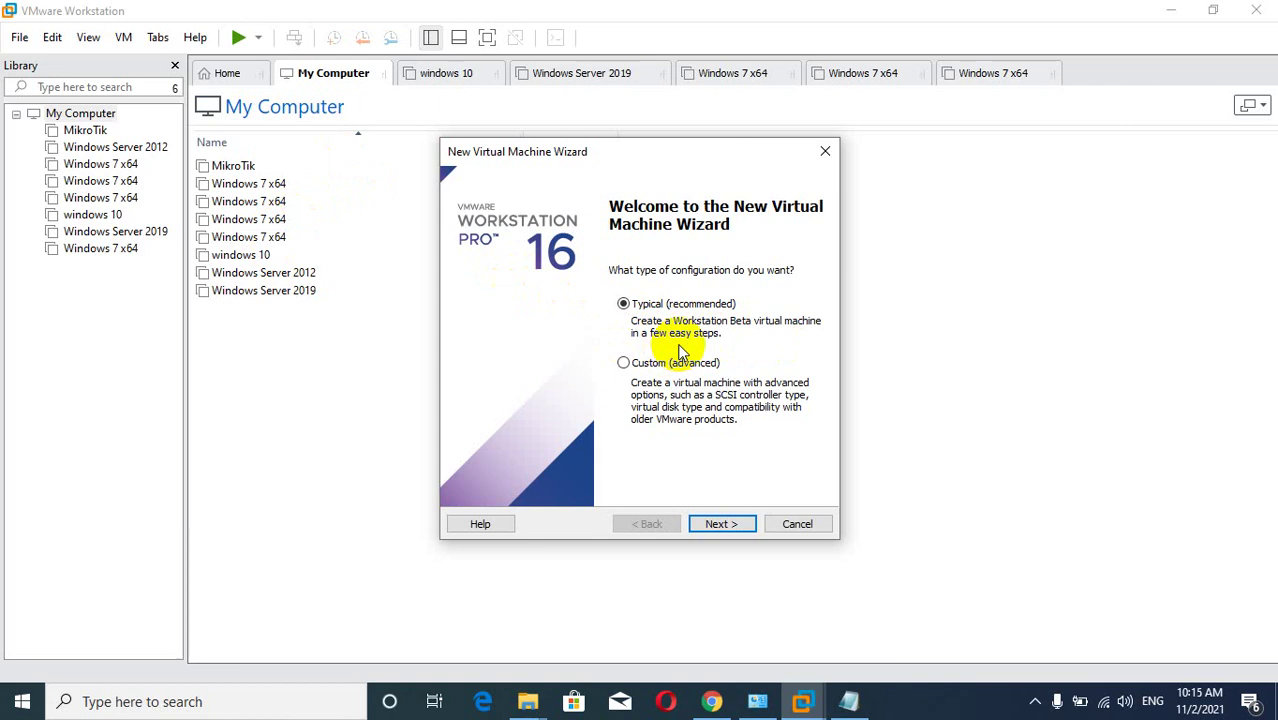
click(722, 528)
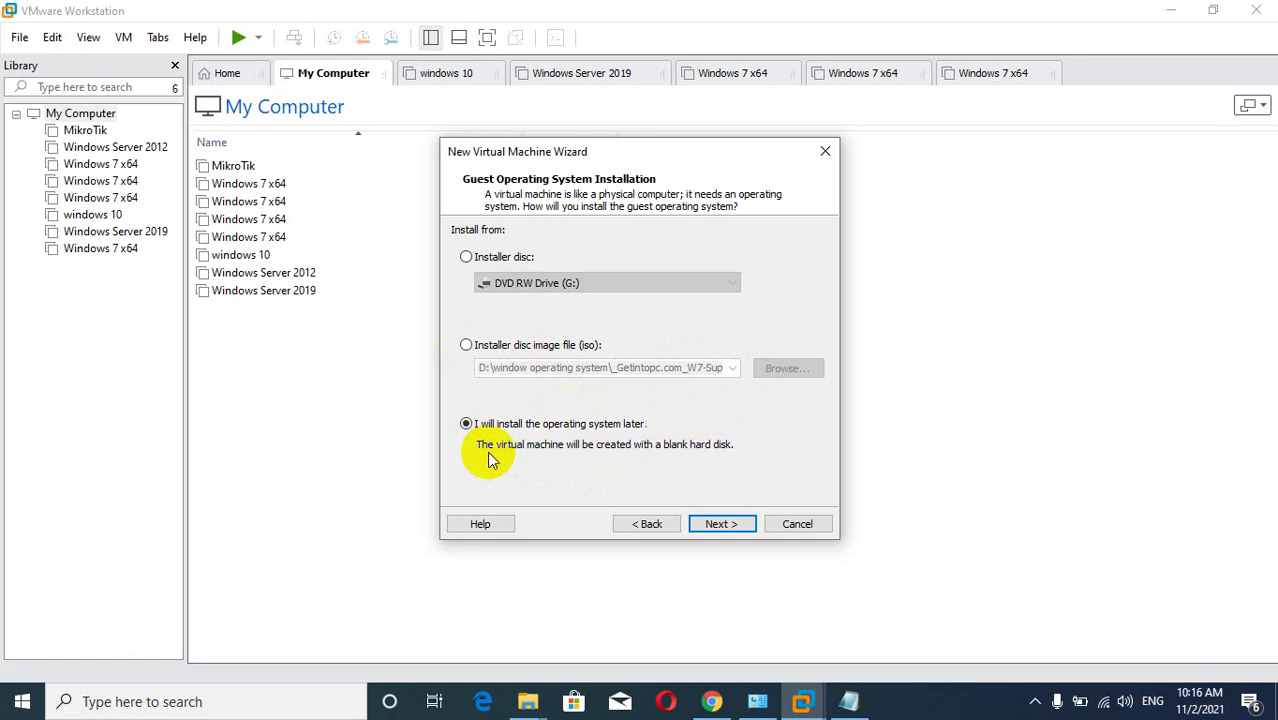
click(718, 524)
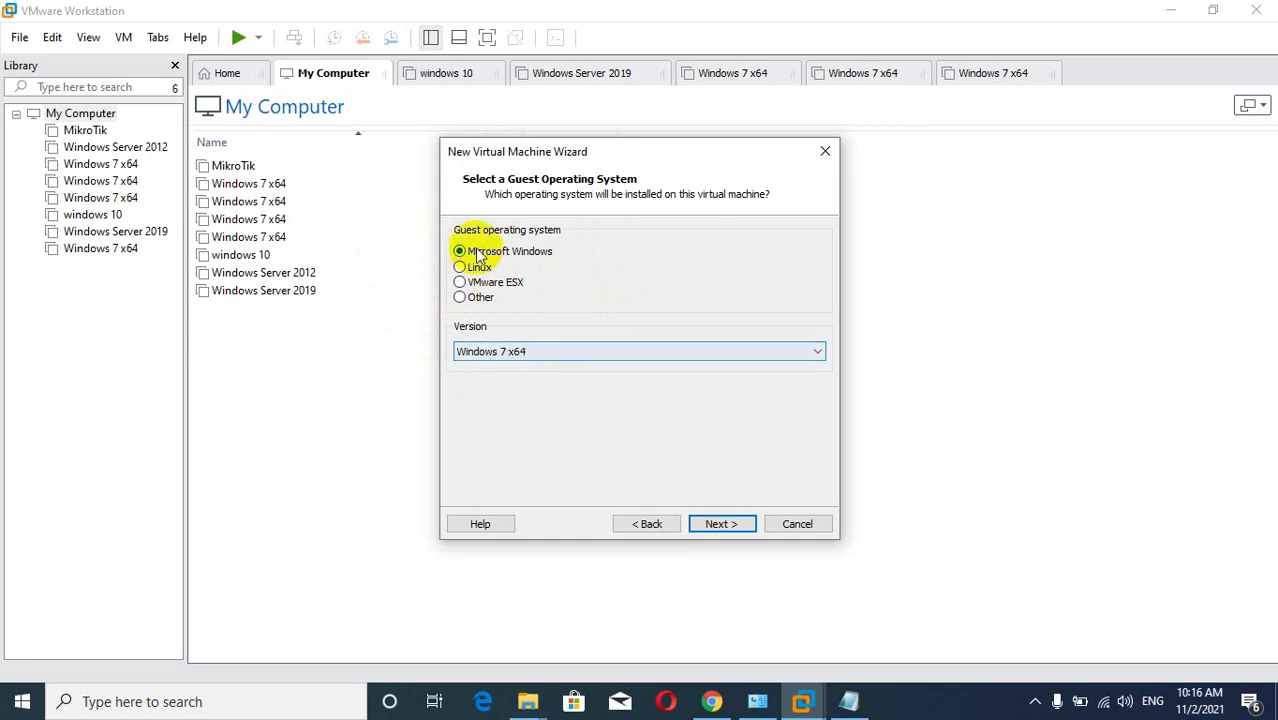
click(697, 357)
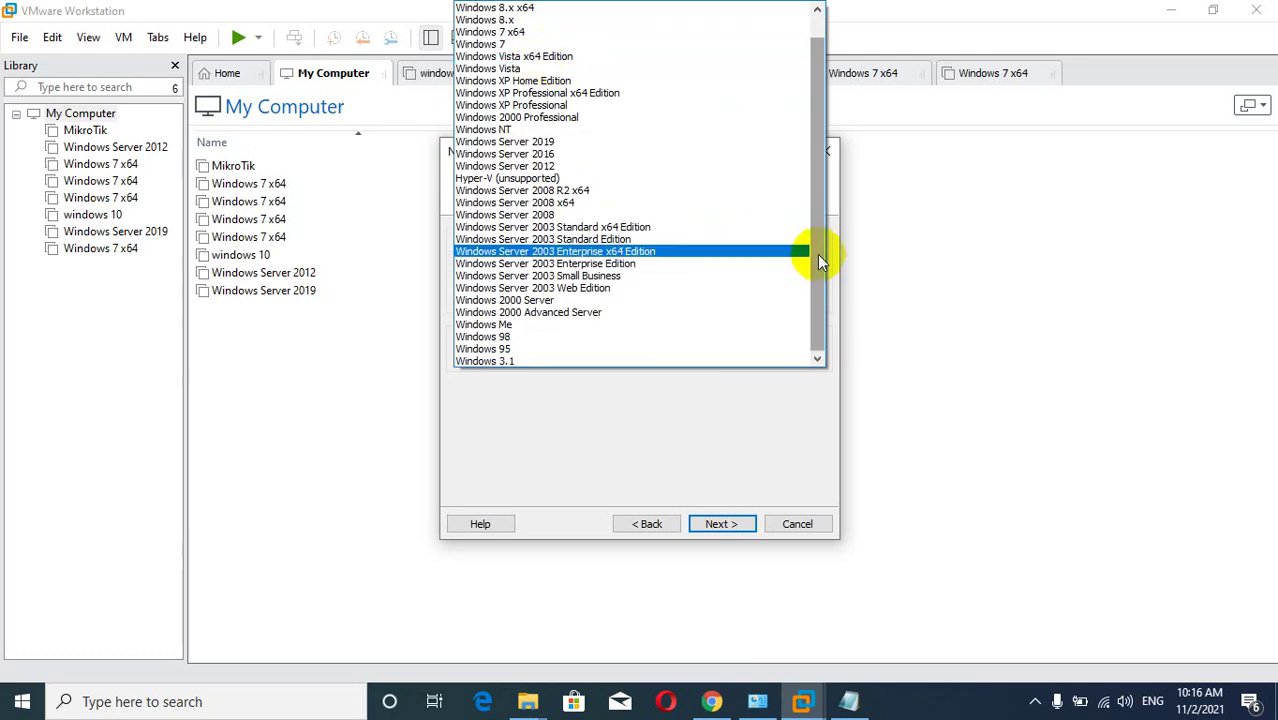
scroll(817, 254, up, 1)
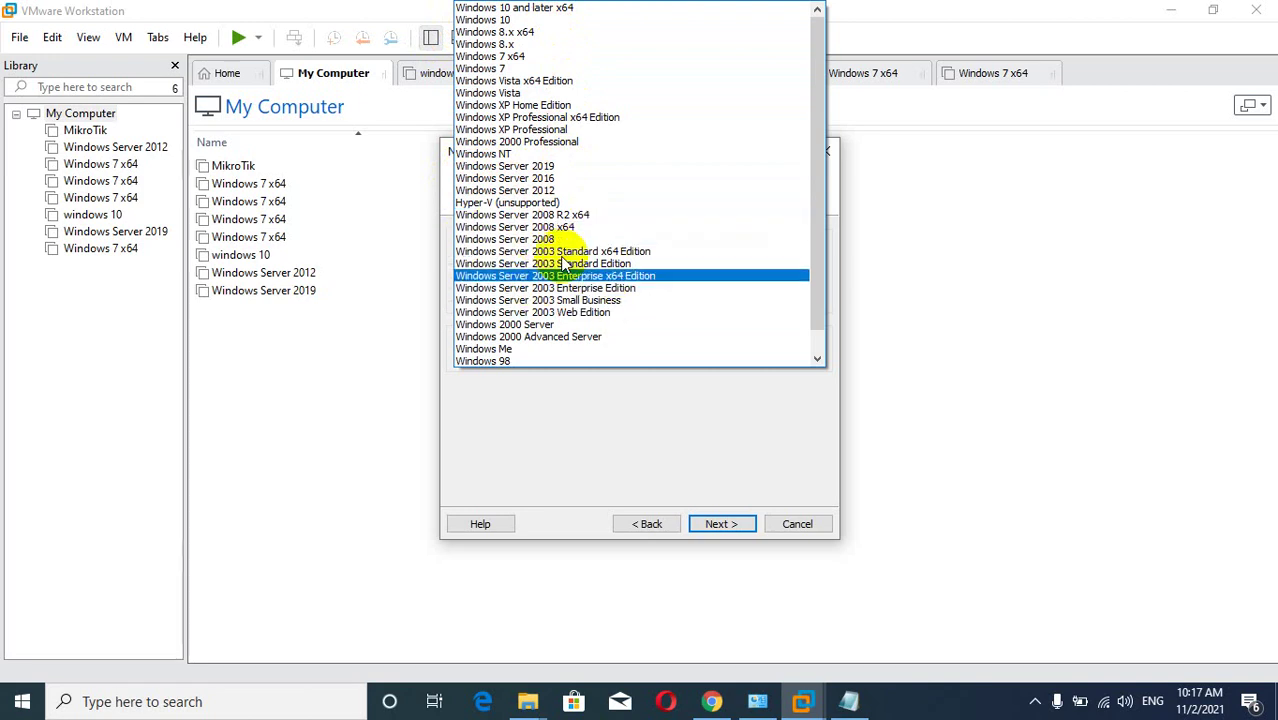
drag(821, 204, 820, 152)
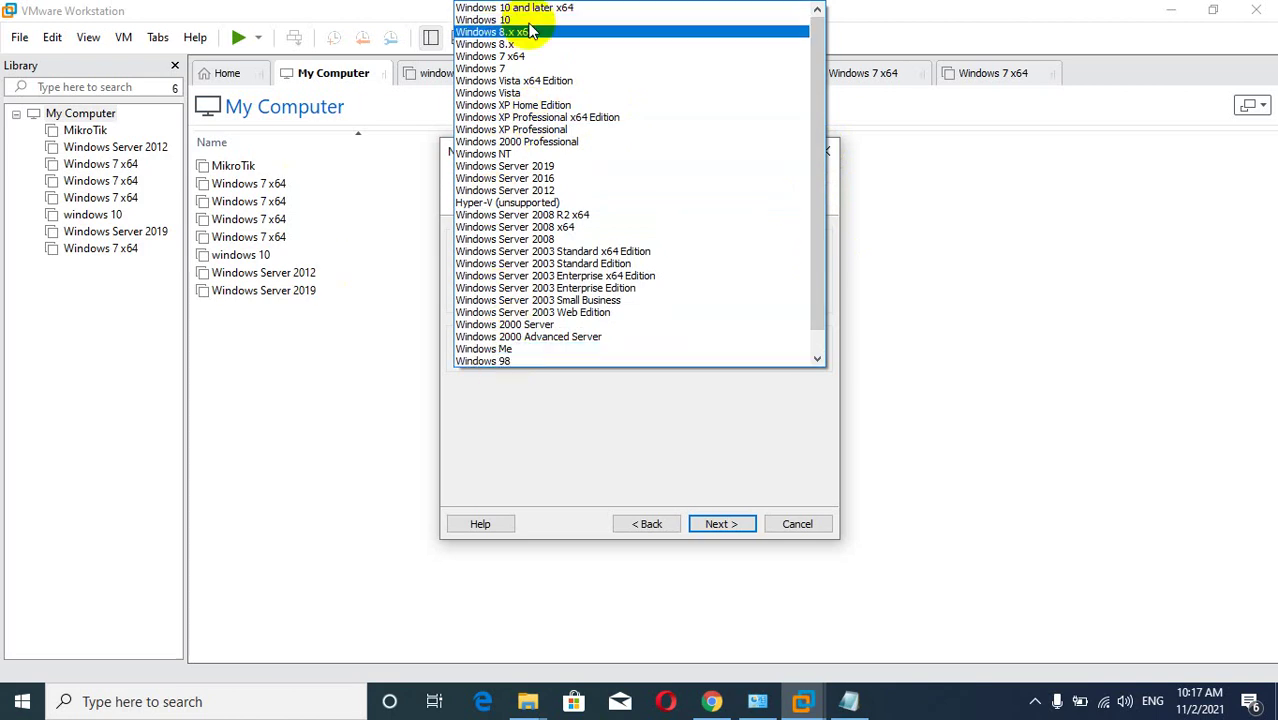
click(553, 454)
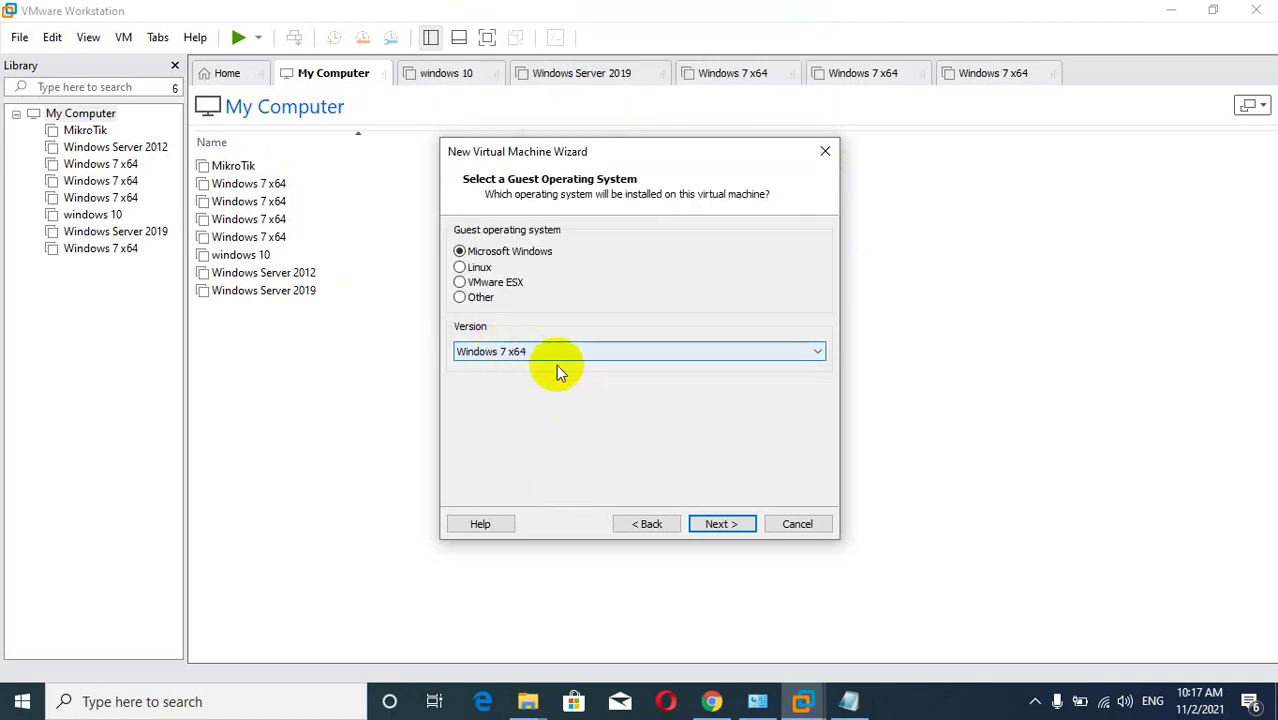
click(561, 353)
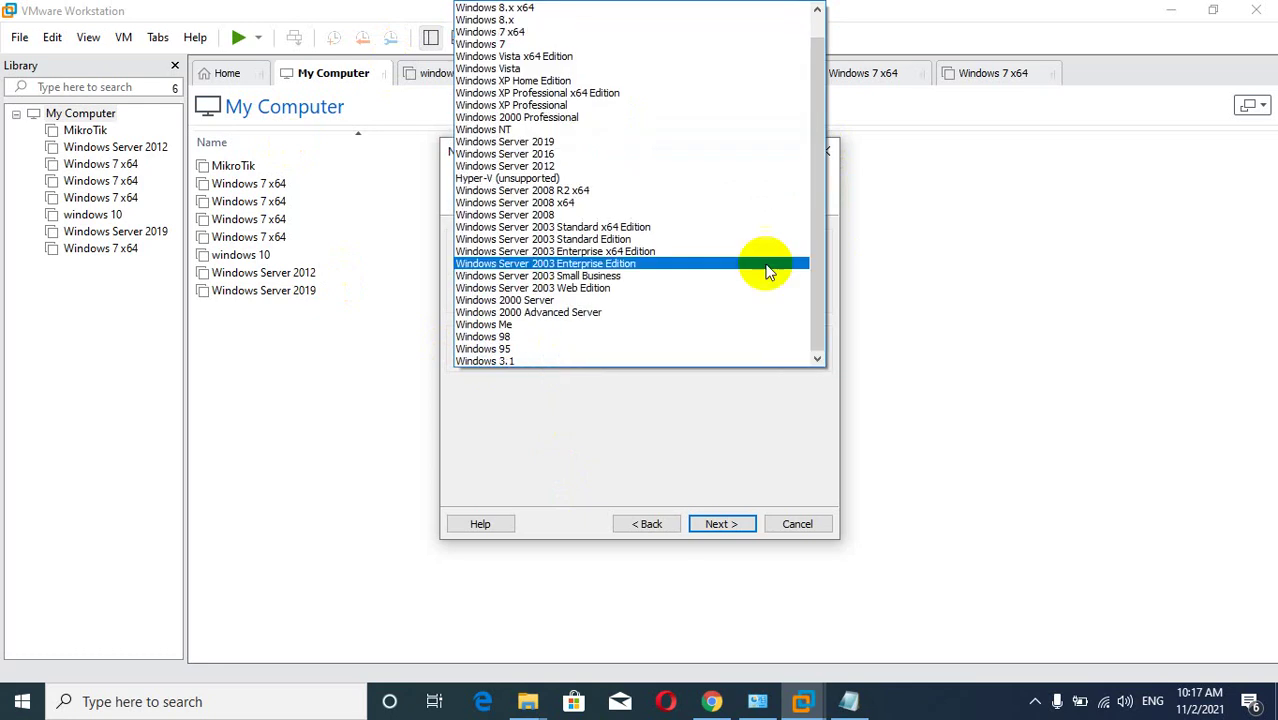
click(824, 234)
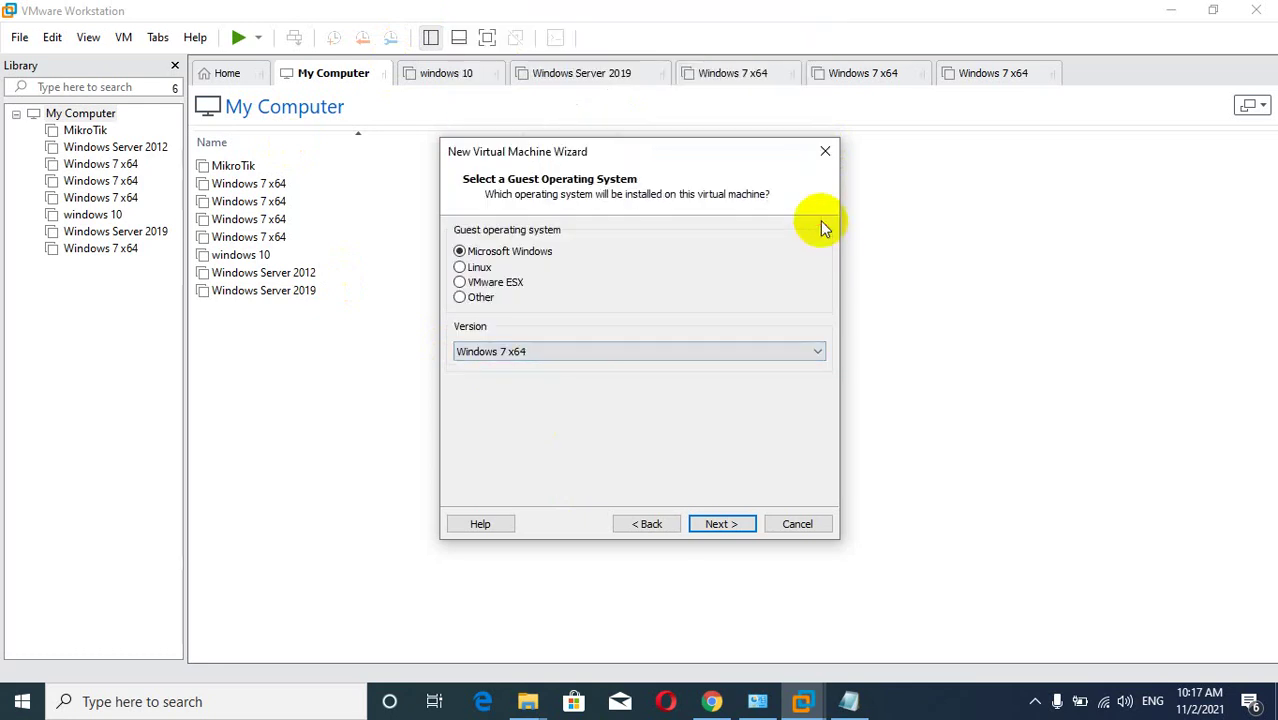
- Set the guest operating system version to Windows Server 2019 and continue to naming the virtual machine
click(805, 345)
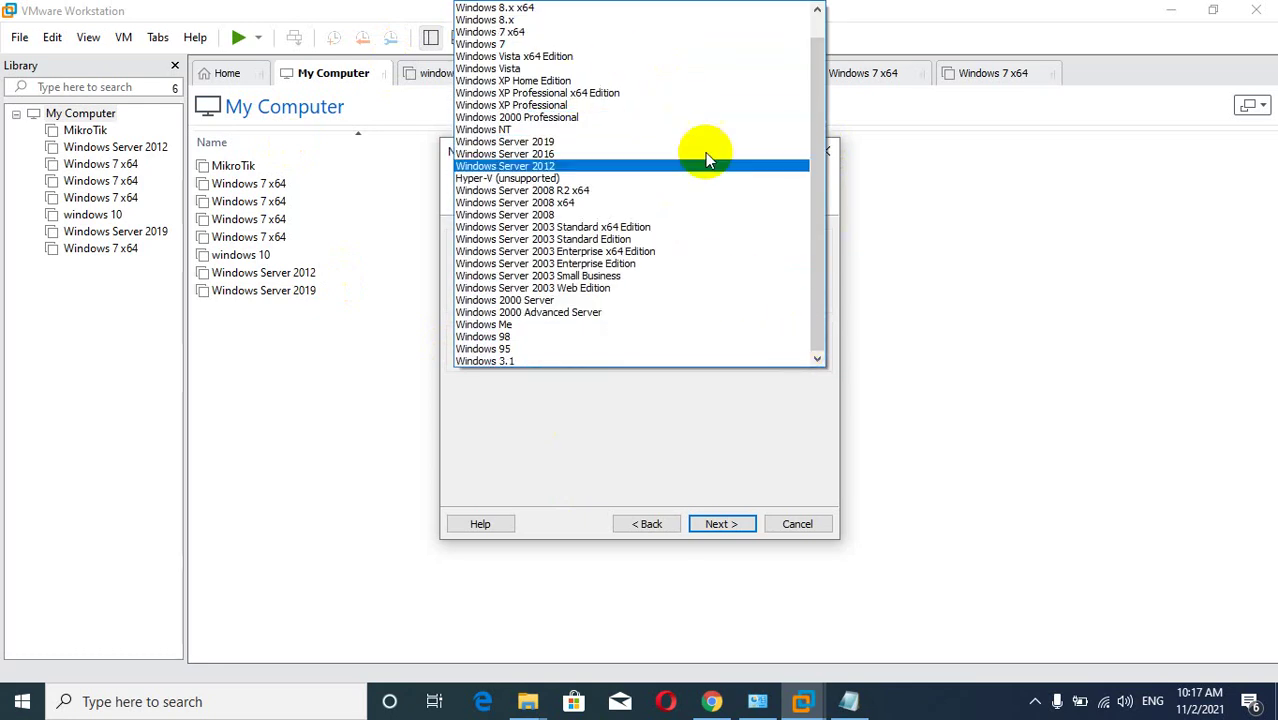
drag(815, 191, 818, 143)
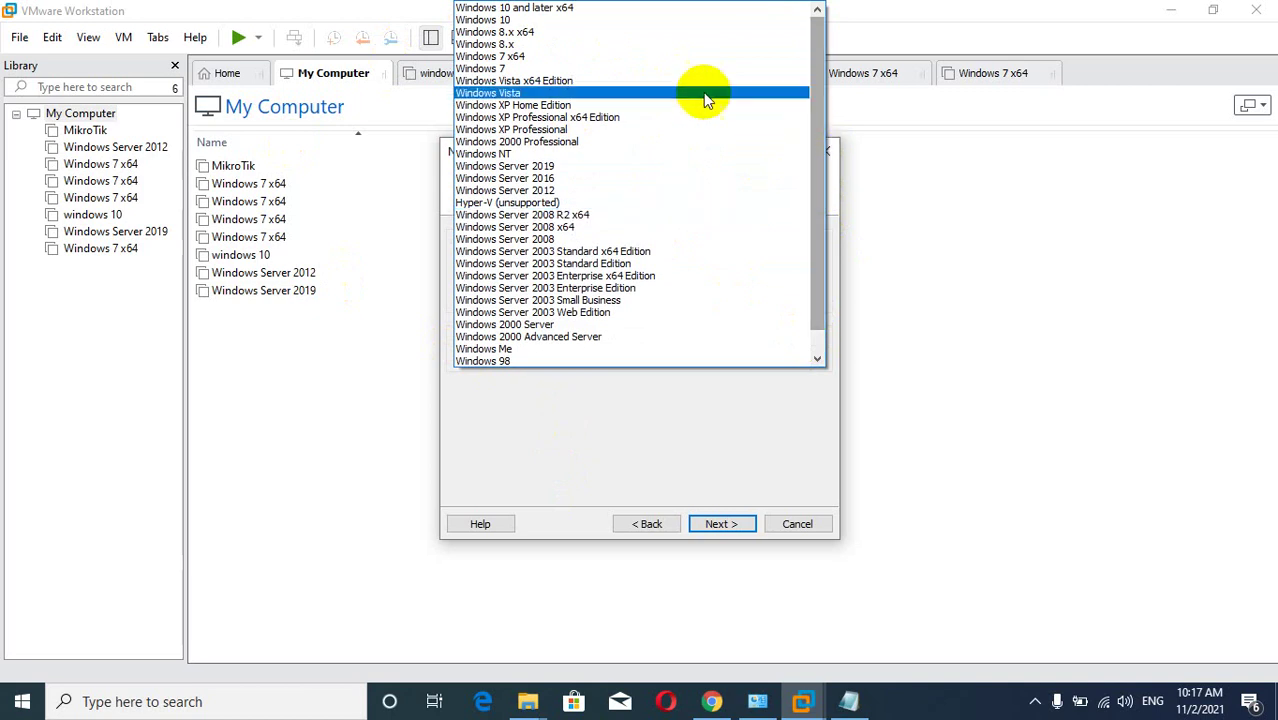
click(608, 168)
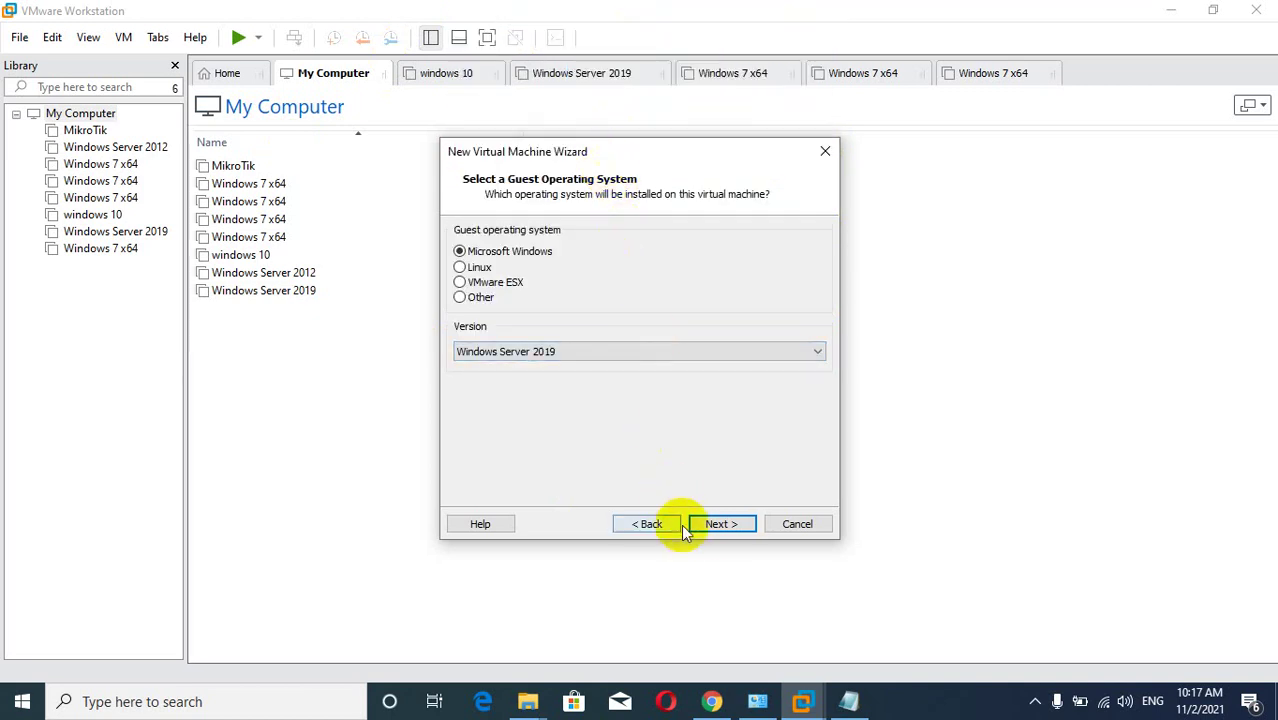
click(724, 527)
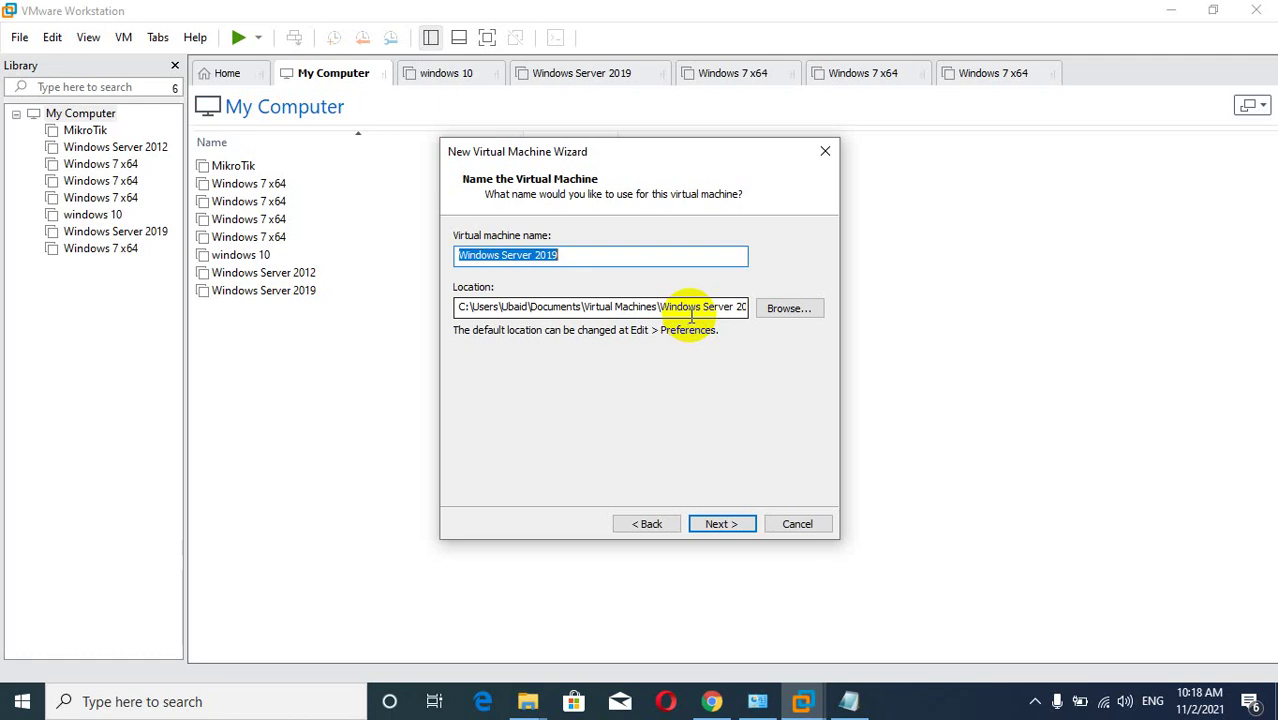
- Browse for the virtual machine's storage location and select the Virtual machine folder on the MAX DATA (E:) drive
click(785, 311)
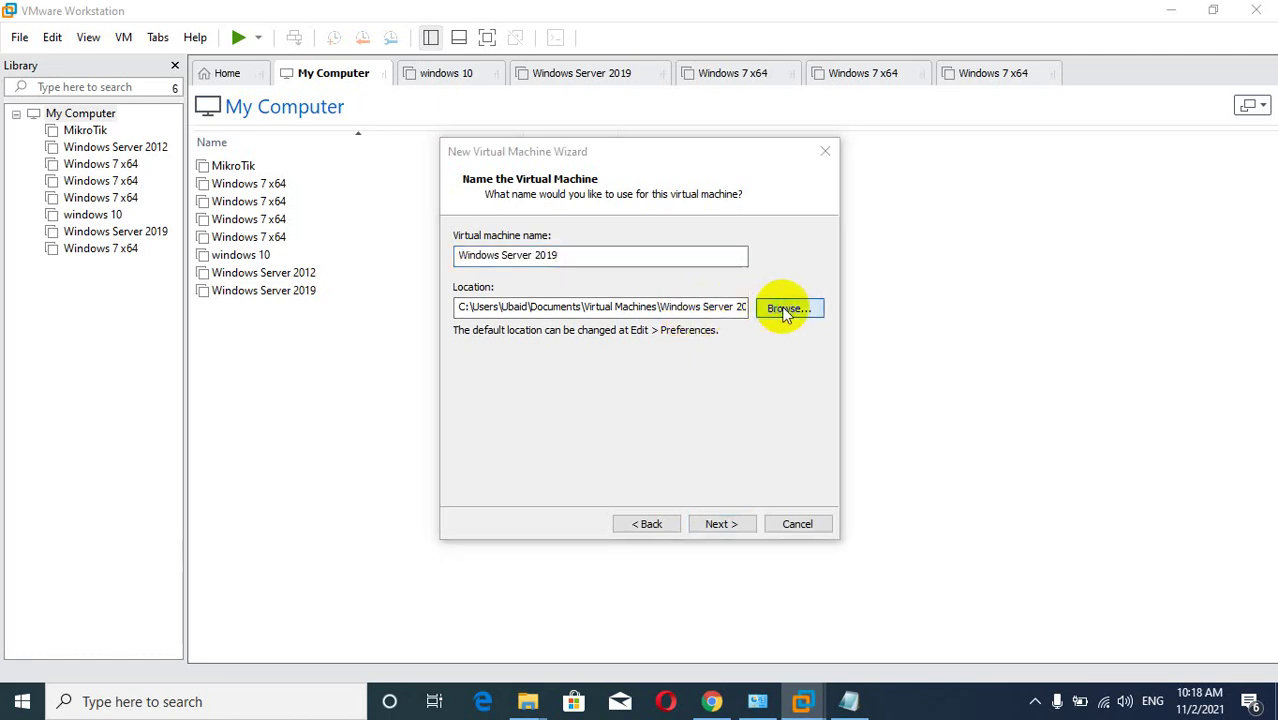
drag(659, 204, 612, 163)
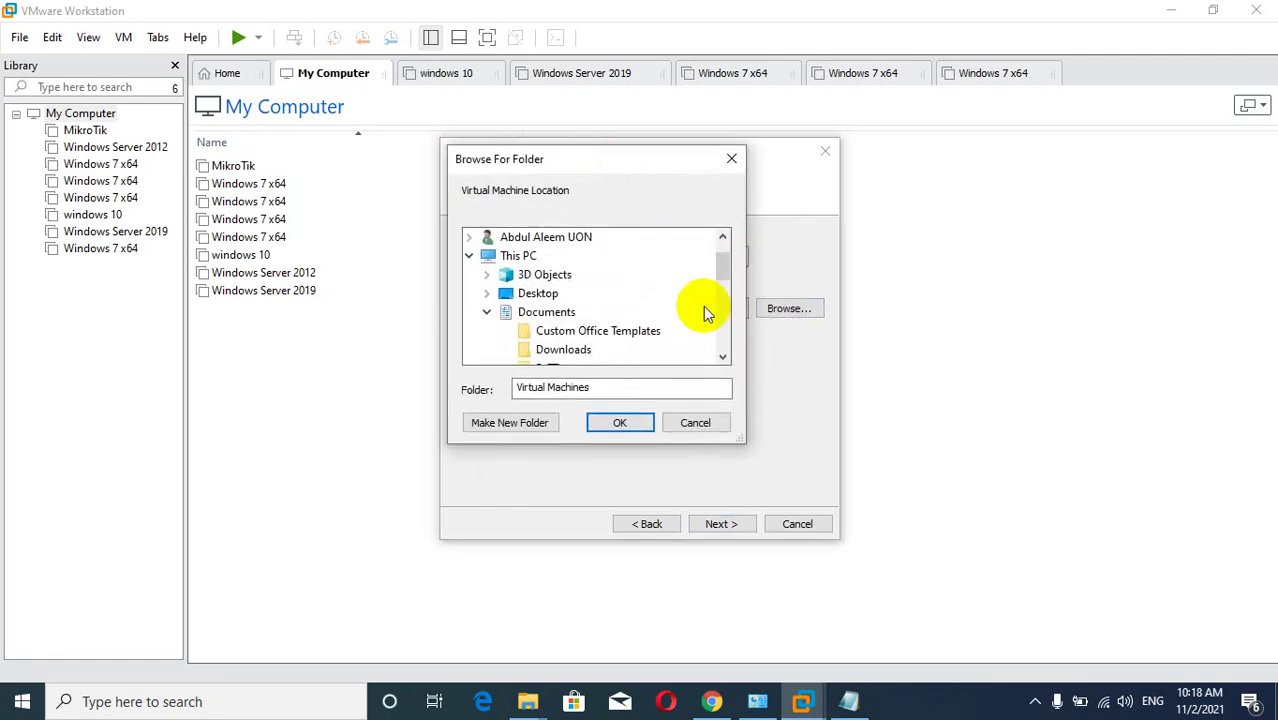
drag(722, 279, 730, 320)
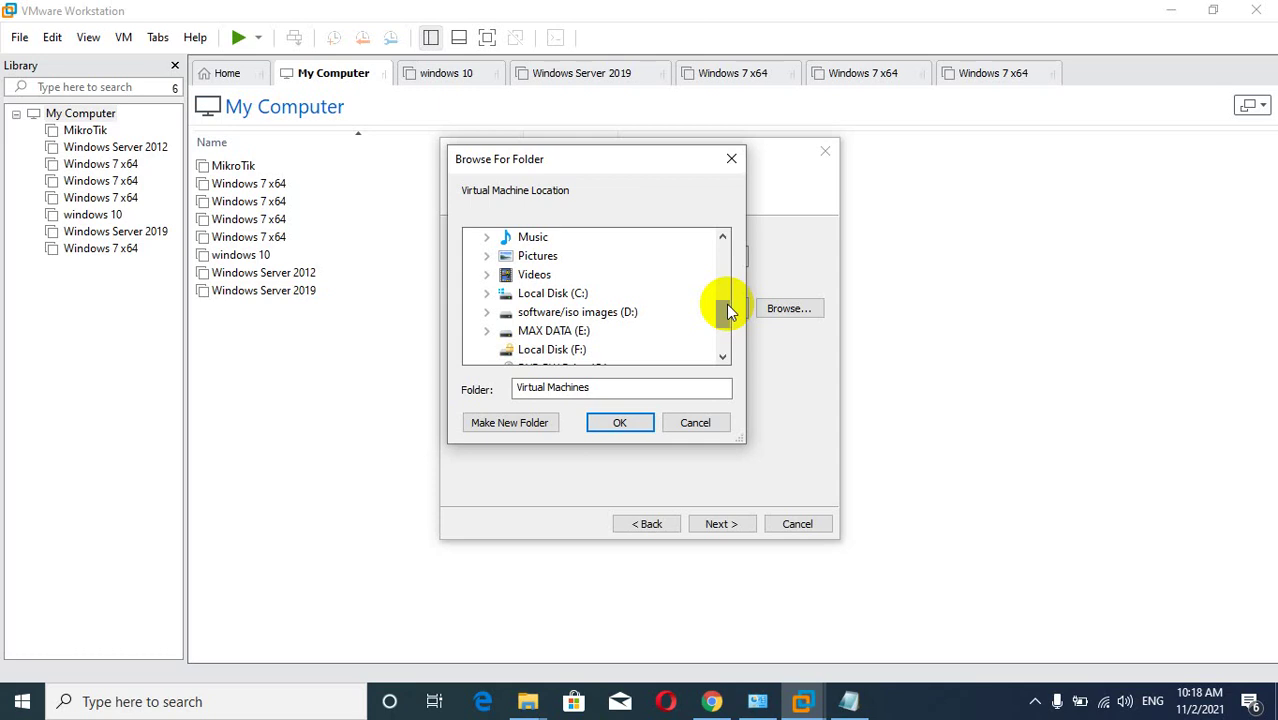
click(538, 332)
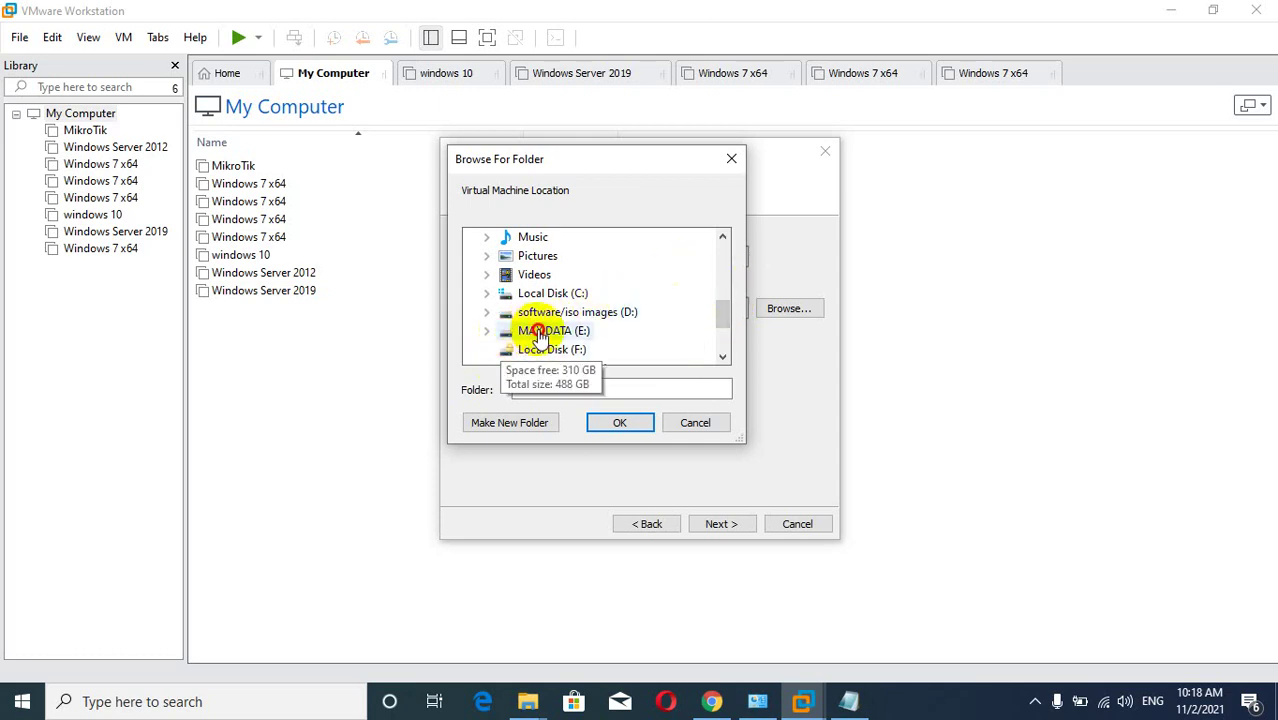
click(724, 310)
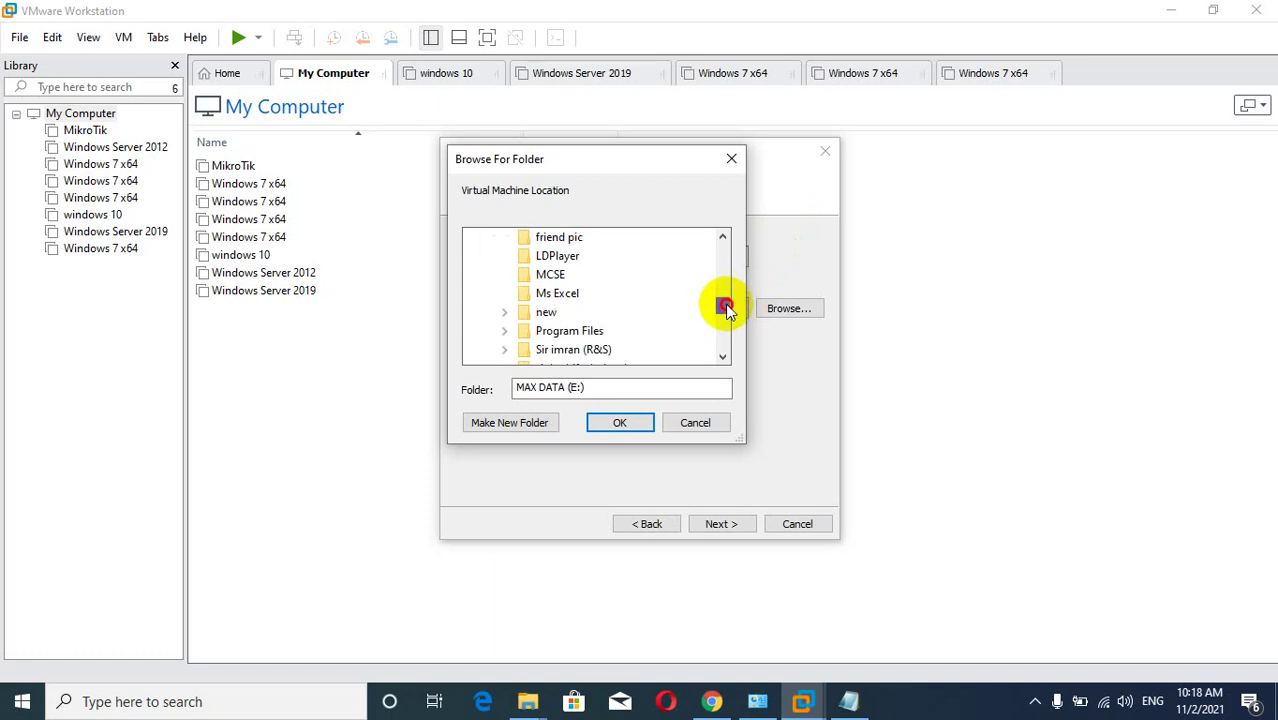
click(721, 357)
click(721, 357)
click(721, 357)
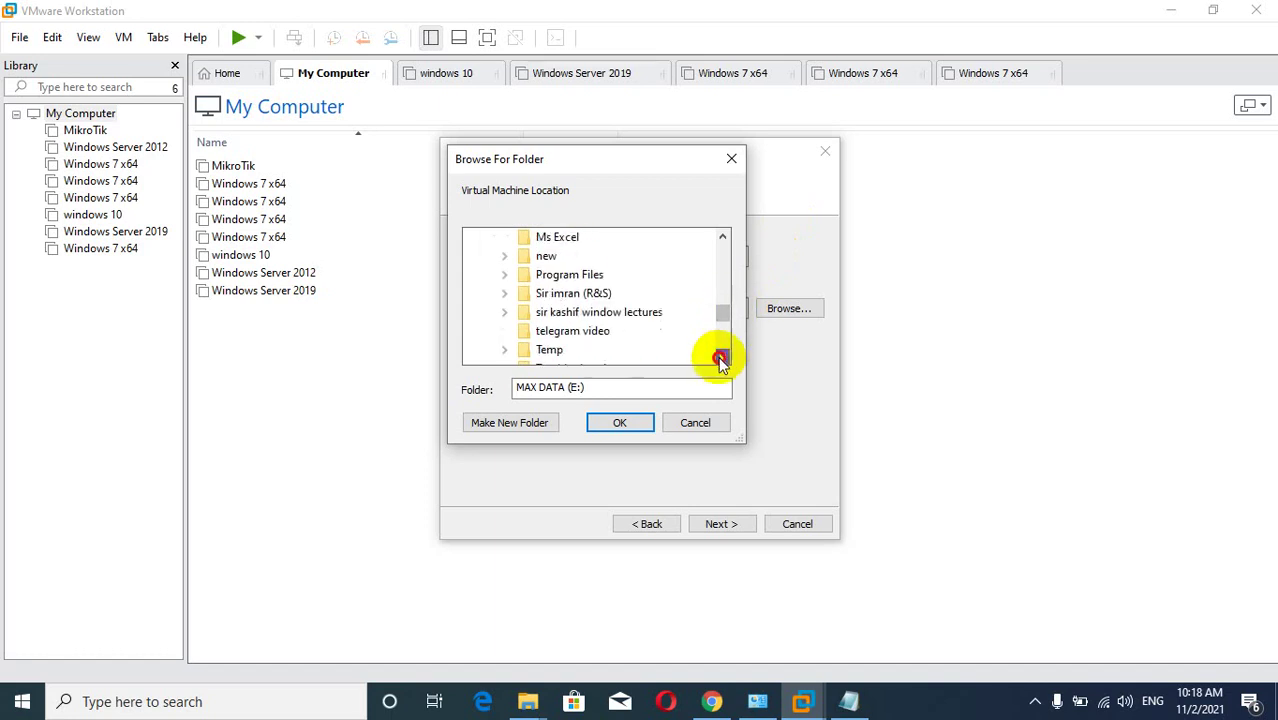
click(721, 357)
click(721, 357)
click(721, 357)
click(721, 357)
click(721, 357)
click(721, 357)
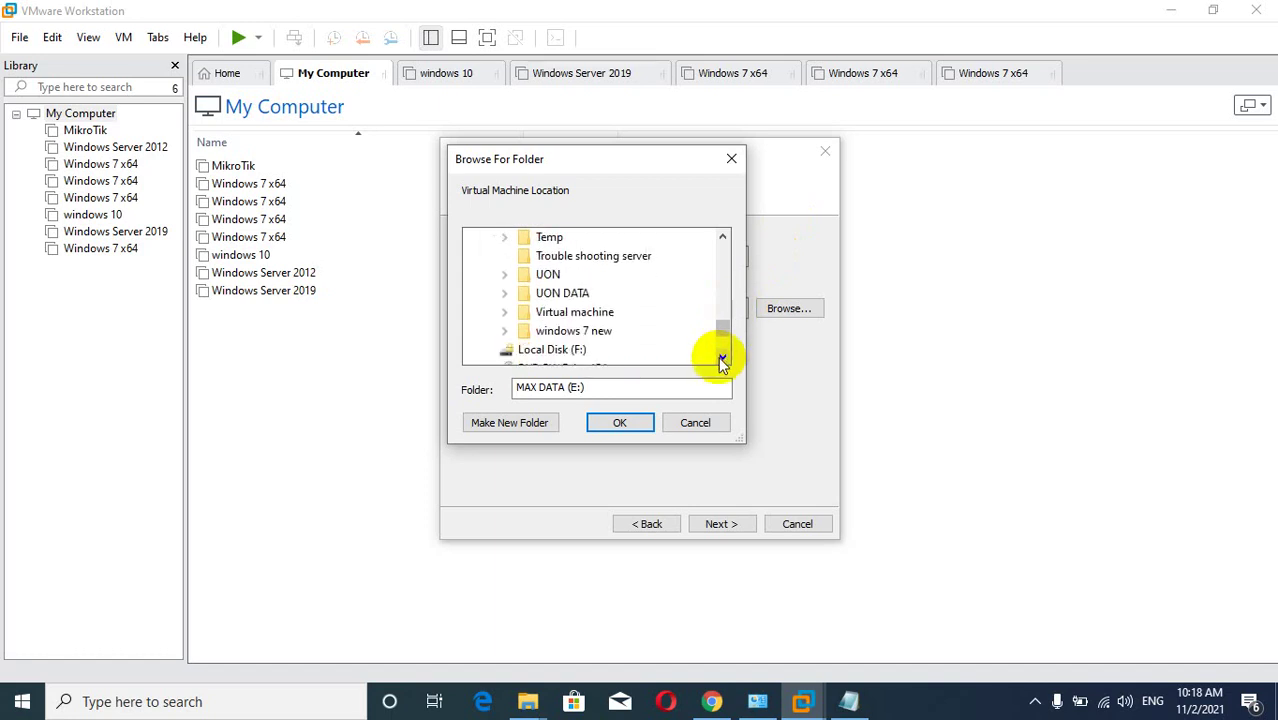
double_click(575, 312)
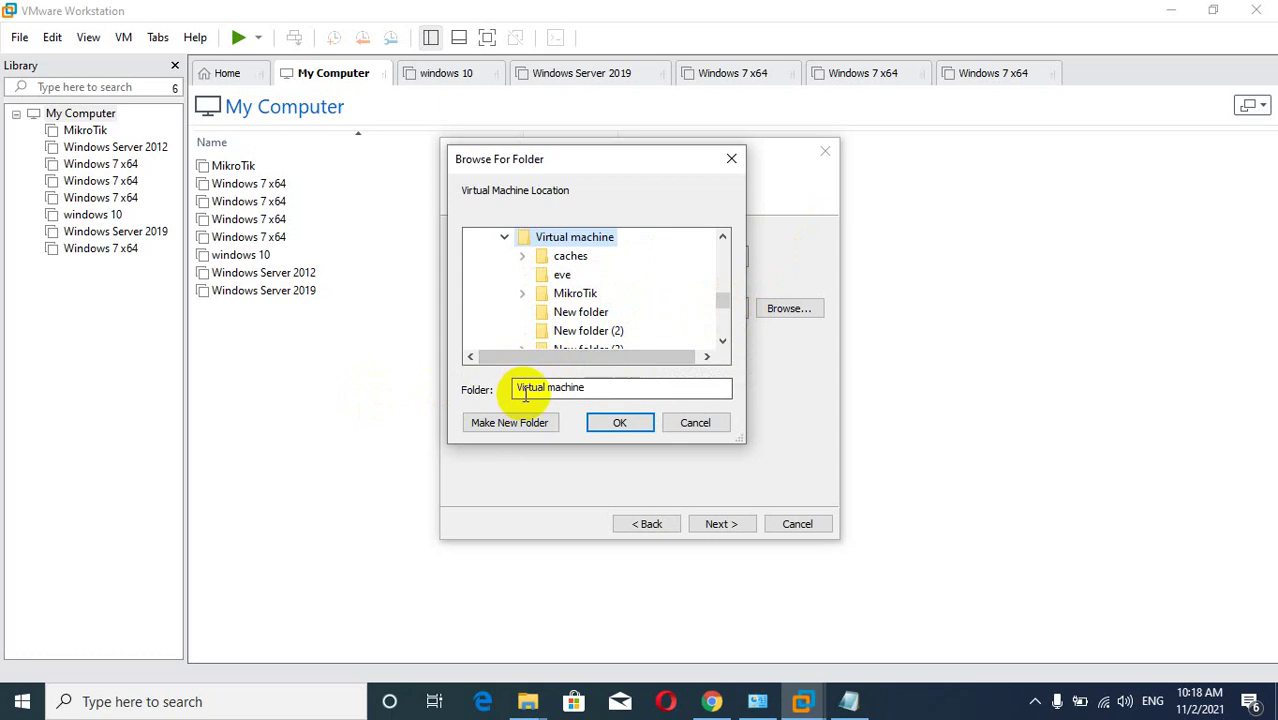
drag(726, 312, 726, 318)
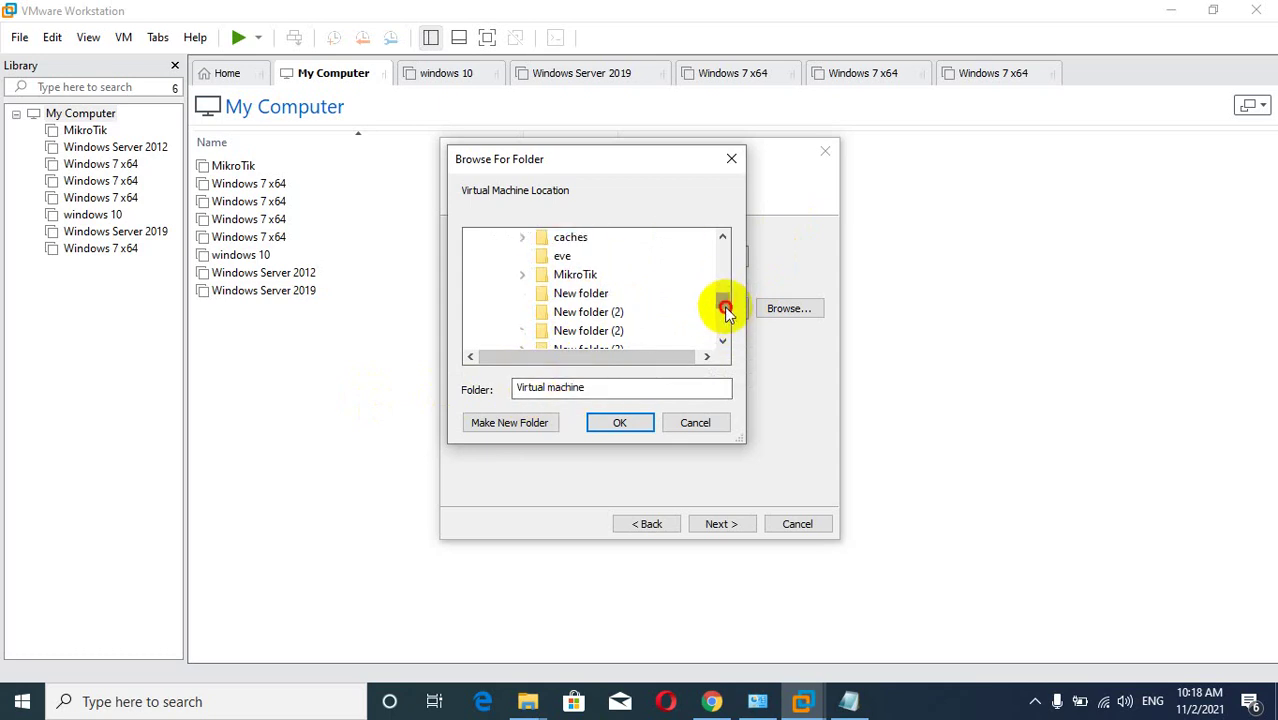
- Create a subfolder named server 2019 in the Virtual machine folder, use it as the location and continue to disk capacity
click(533, 424)
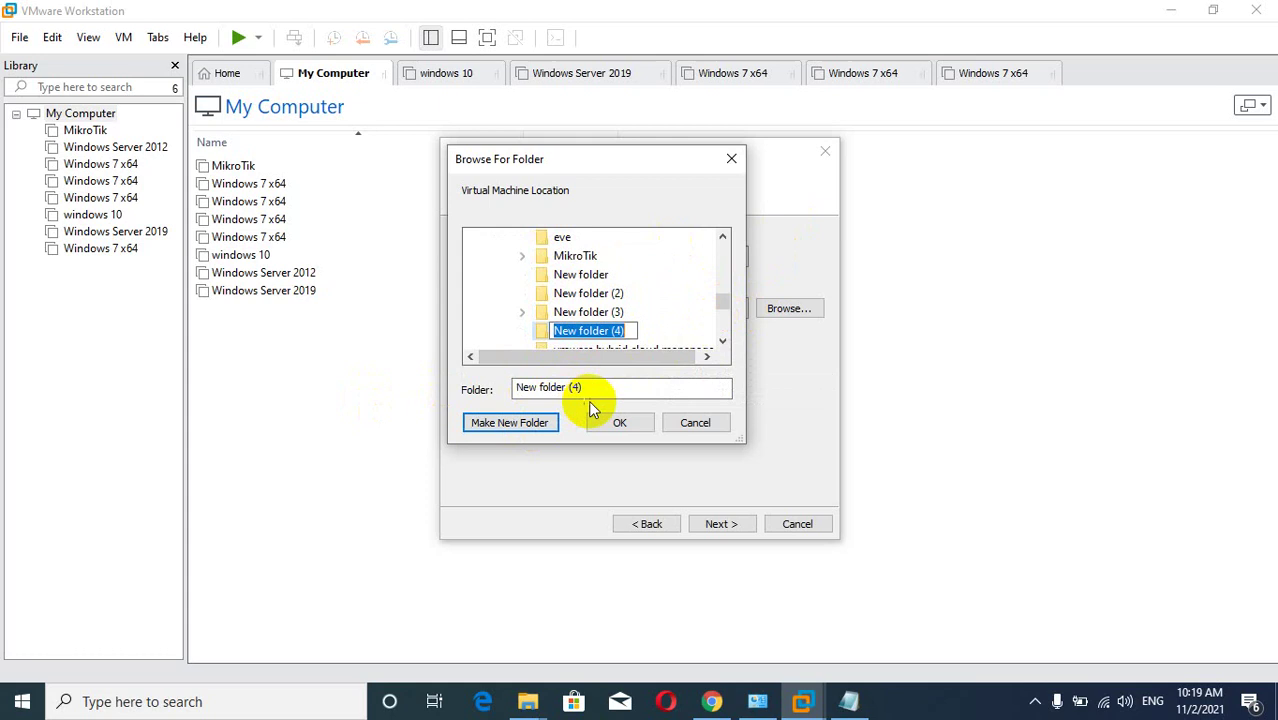
key(BackSpace)
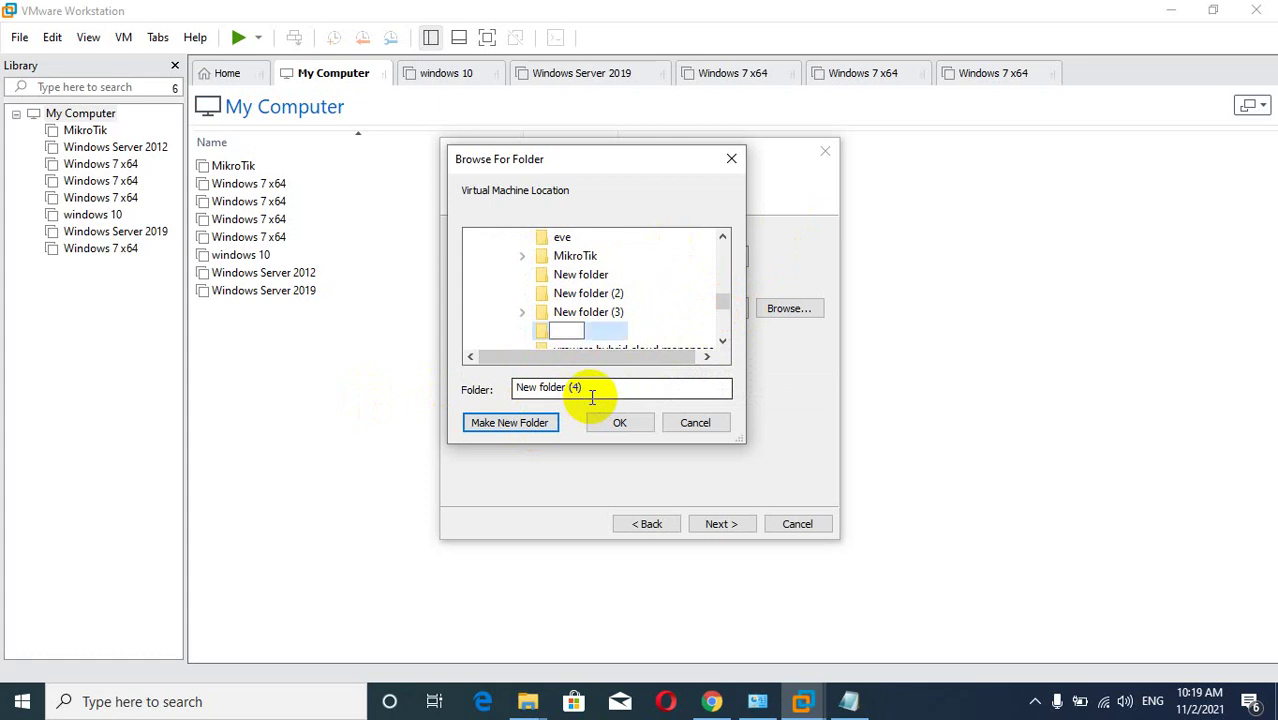
text(server 2019)
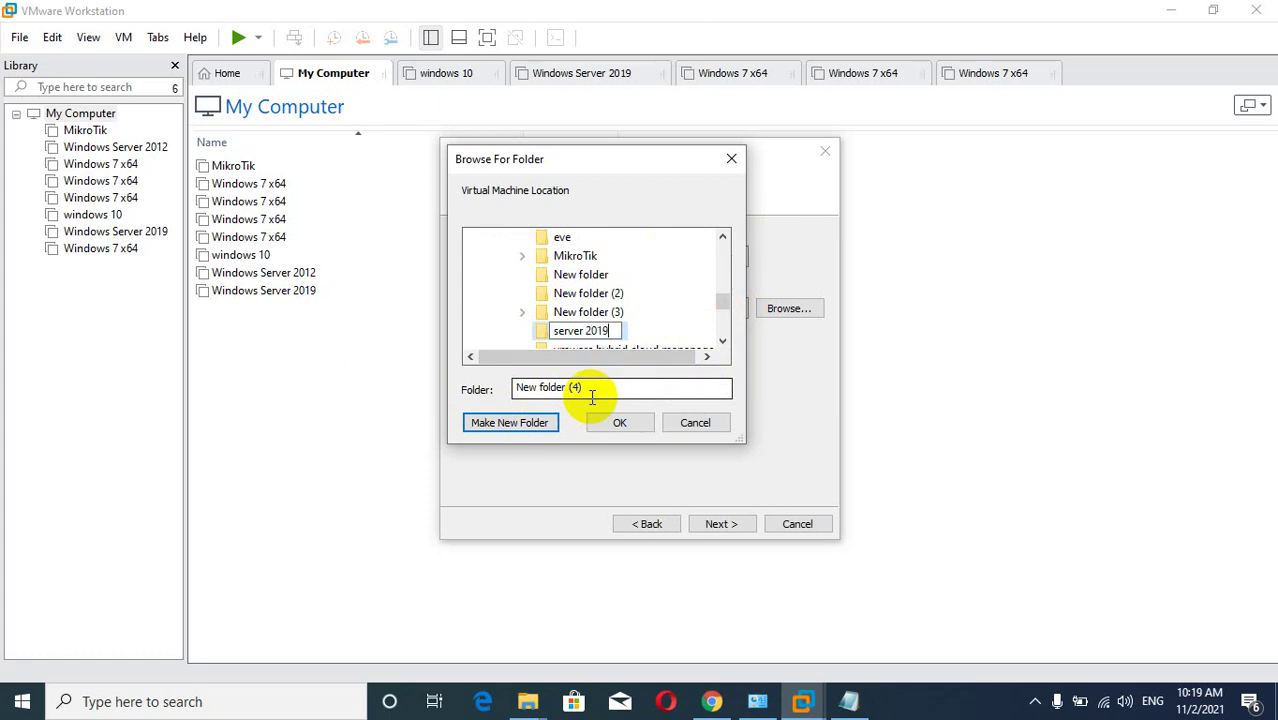
click(648, 331)
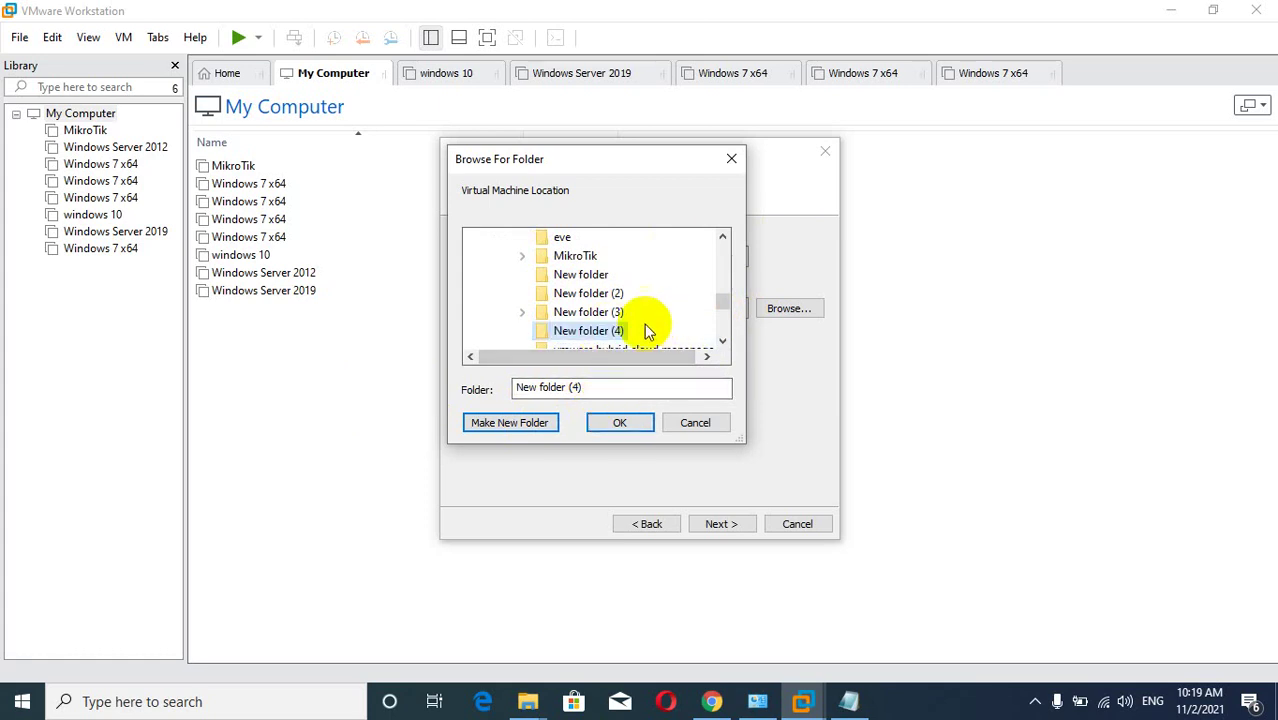
click(723, 340)
click(723, 340)
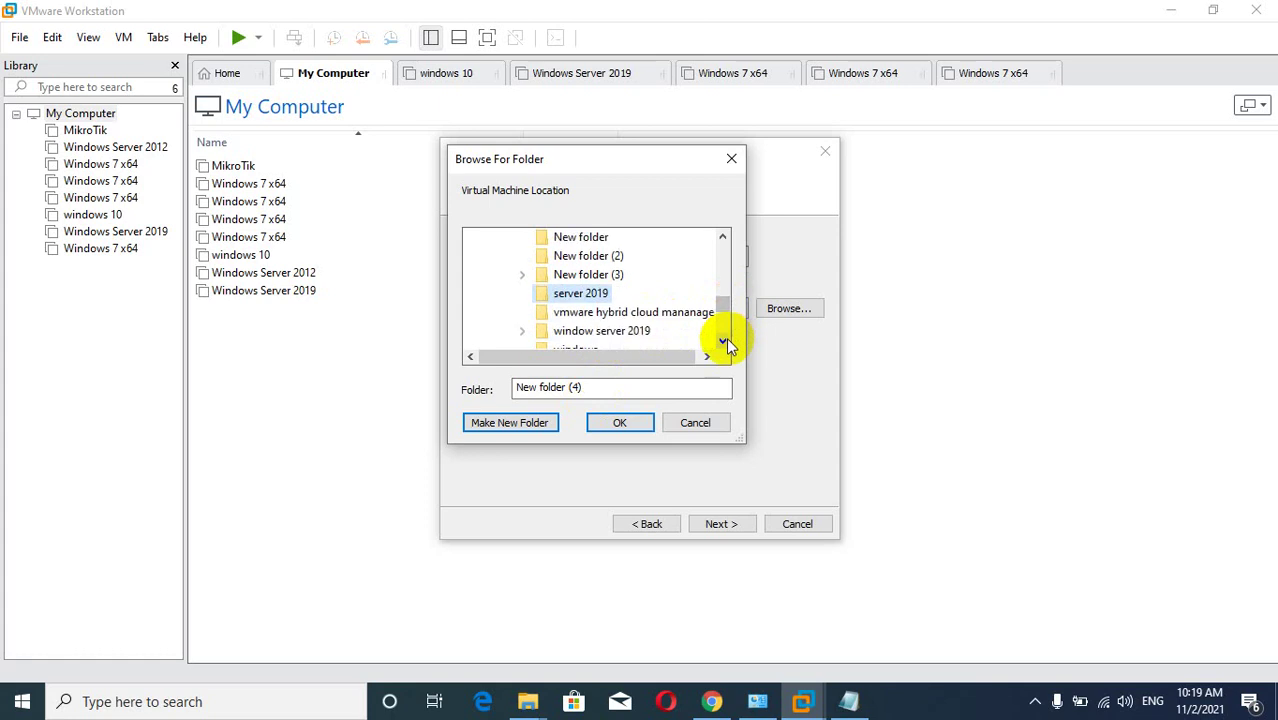
click(627, 428)
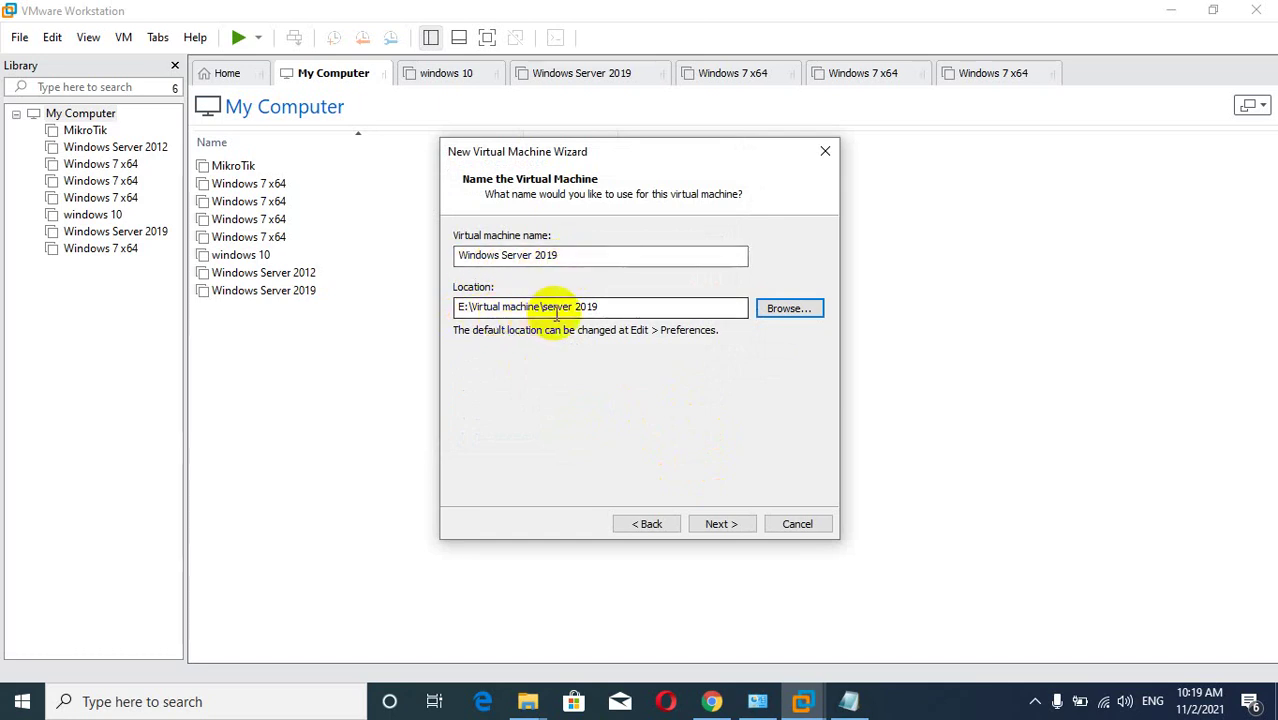
click(717, 524)
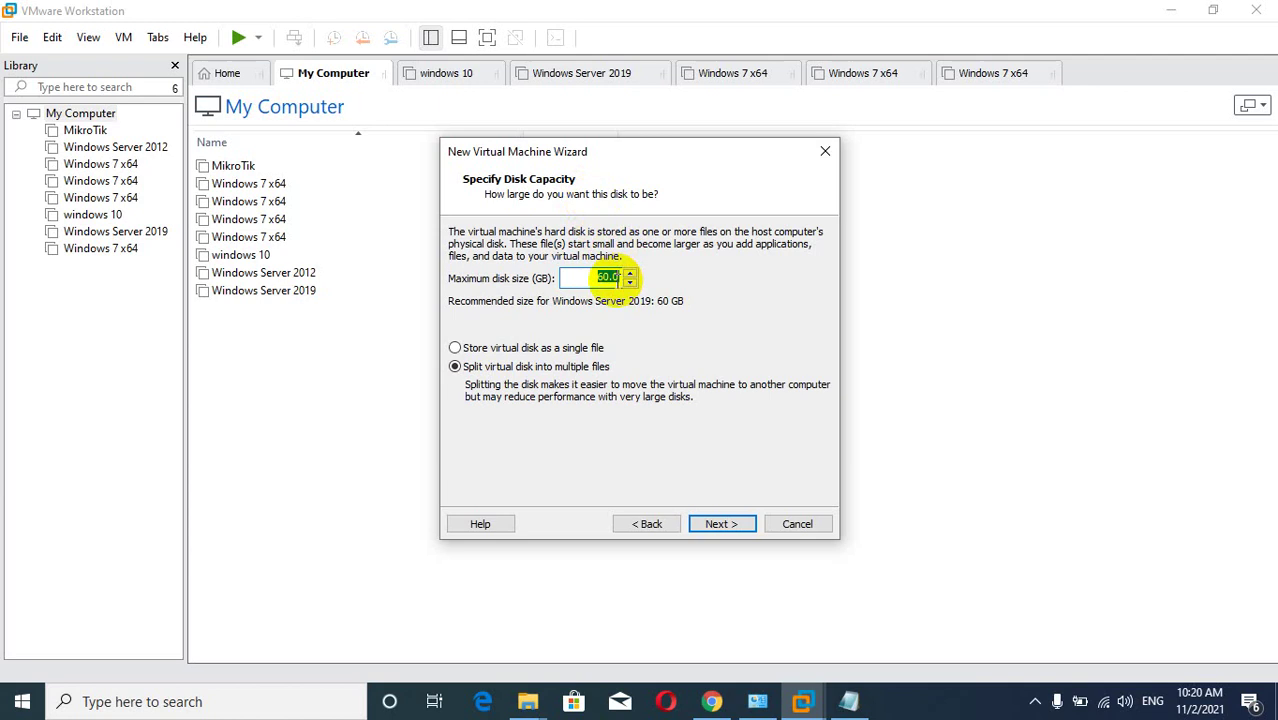
- Set the maximum disk size to 100 GB and finish creating the virtual machine
text(100)
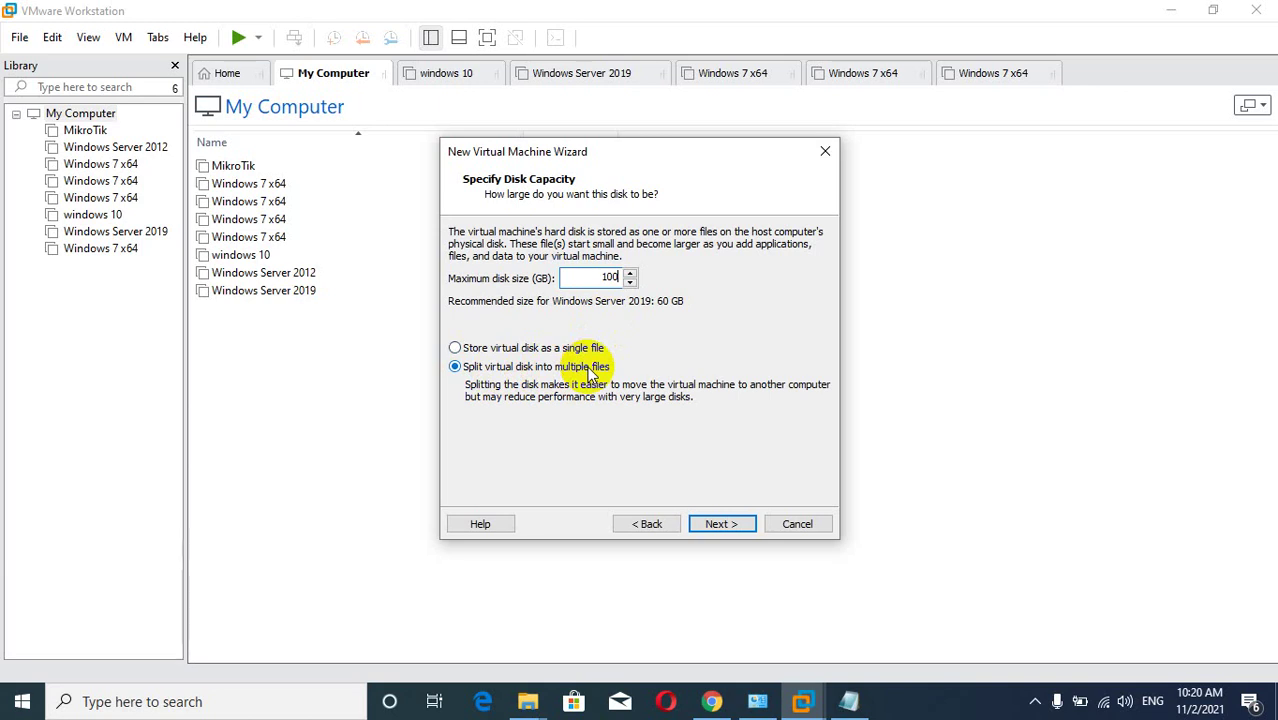
click(710, 526)
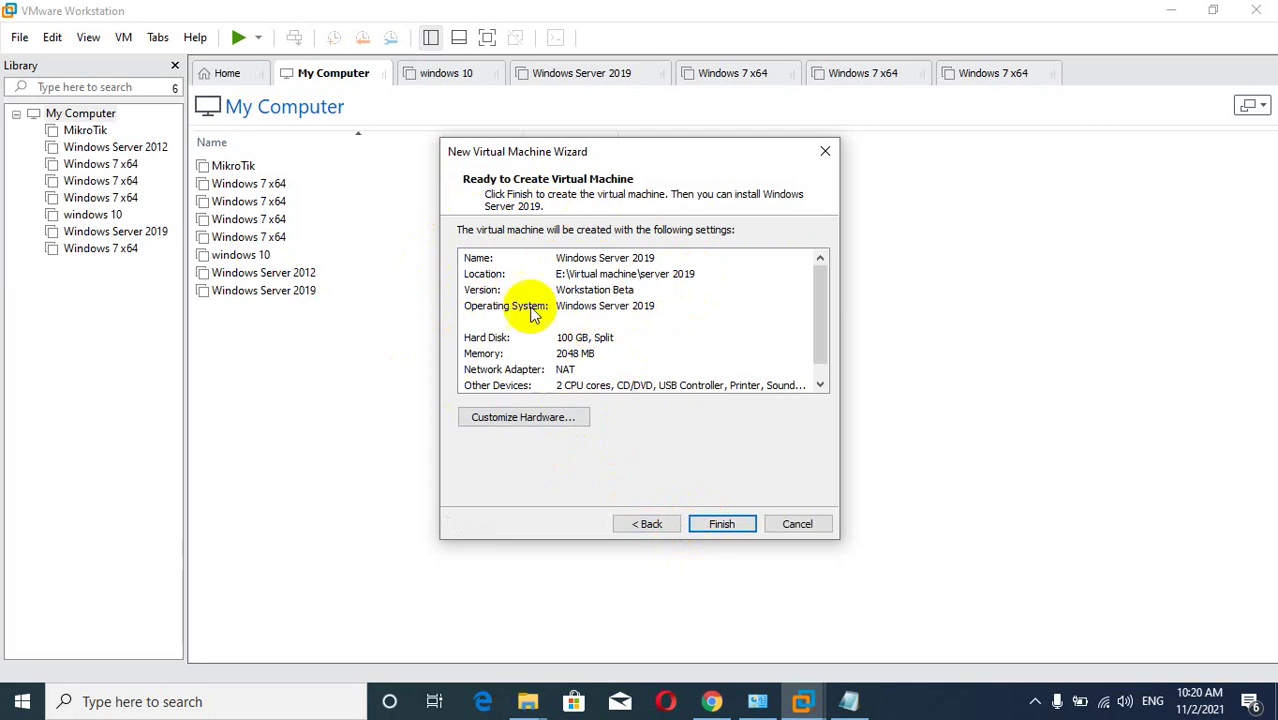
click(724, 527)
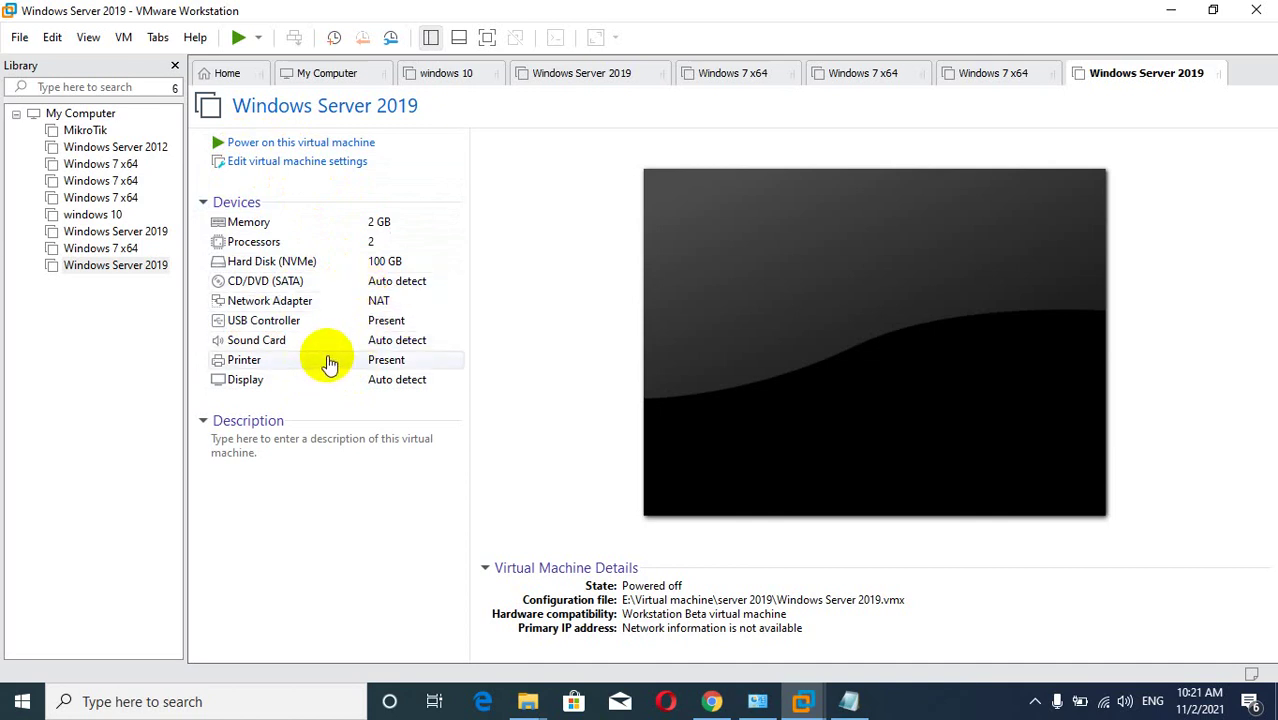
- Remove the printer, sound card and USB controller from the new Windows Server 2019 virtual machine's hardware and save the settings
click(293, 172)
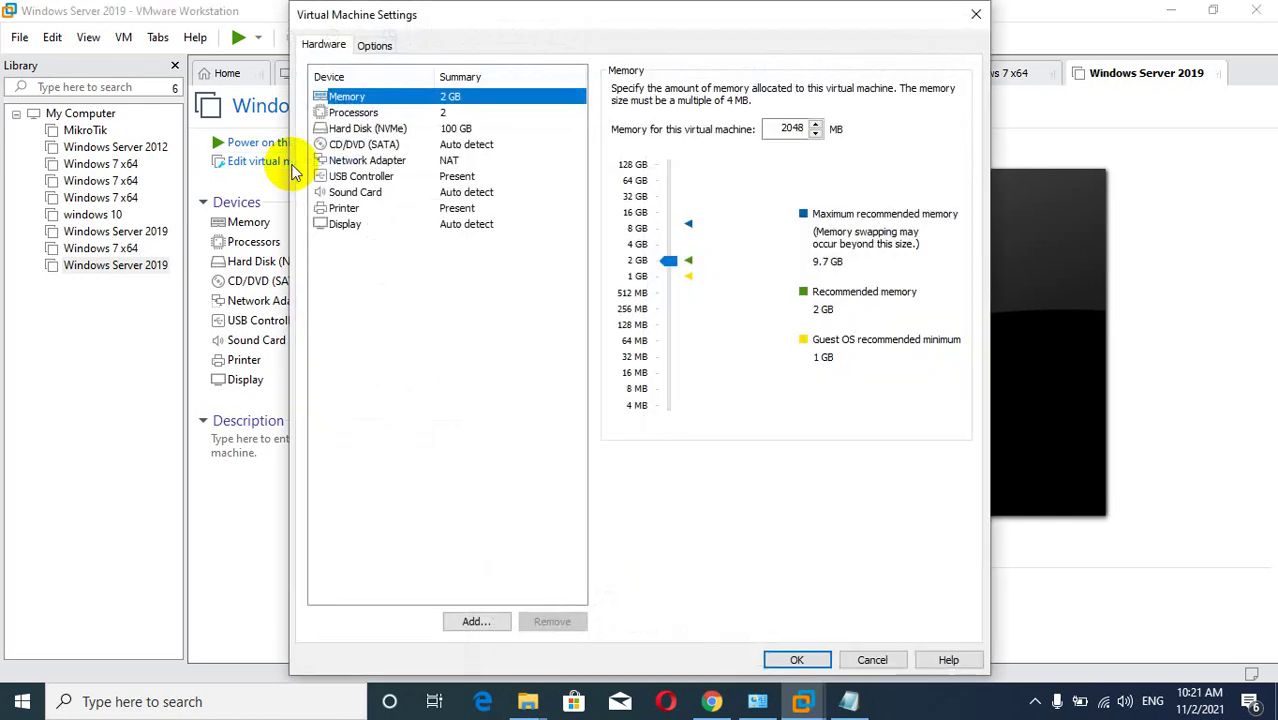
click(388, 210)
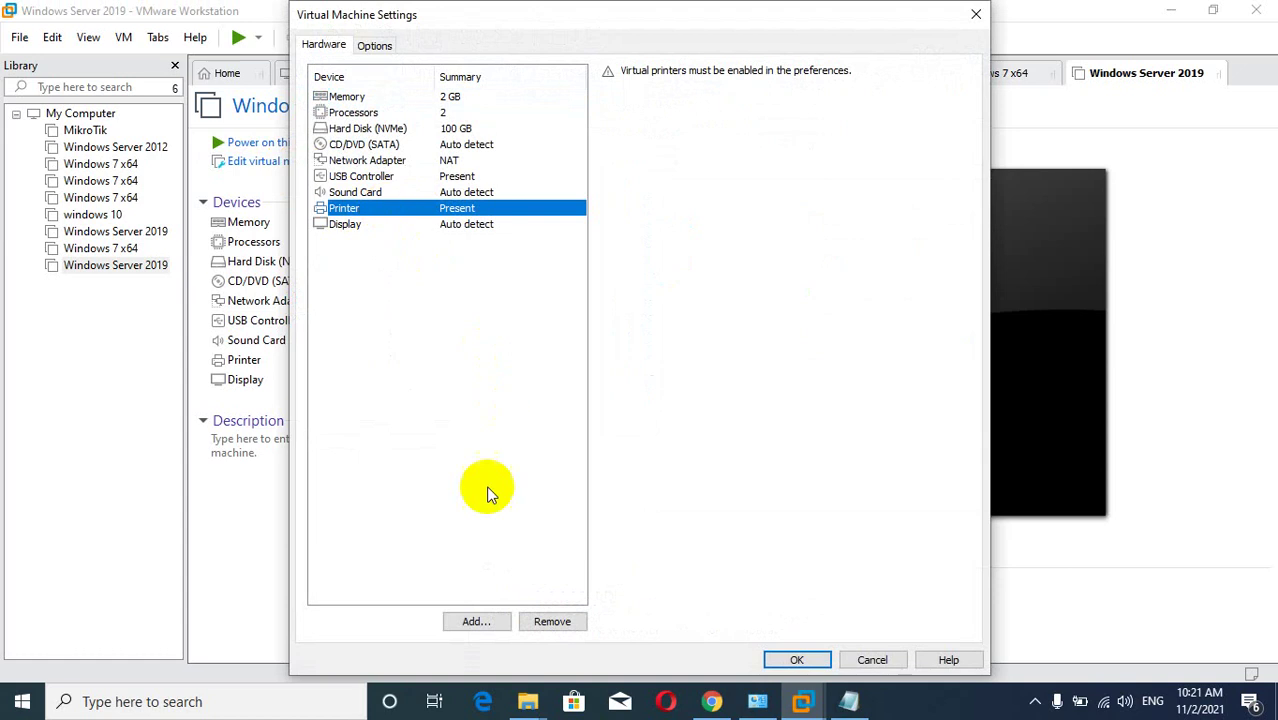
click(552, 621)
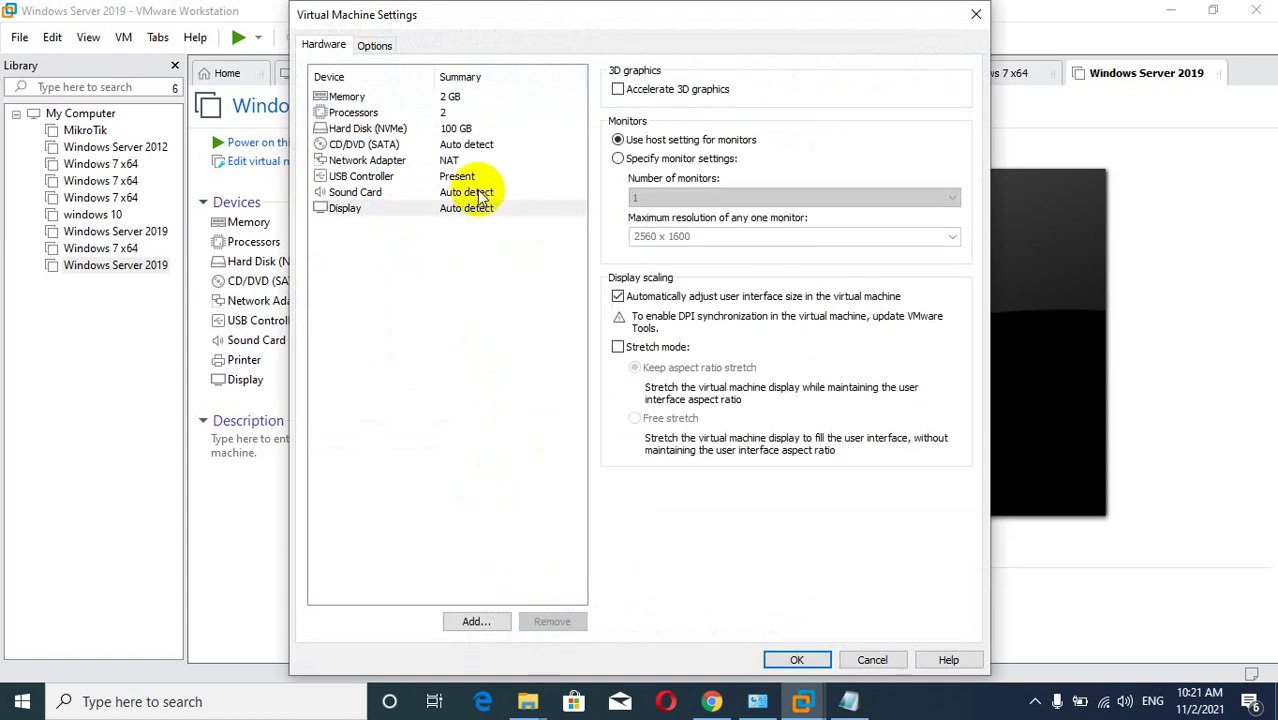
click(480, 194)
click(548, 623)
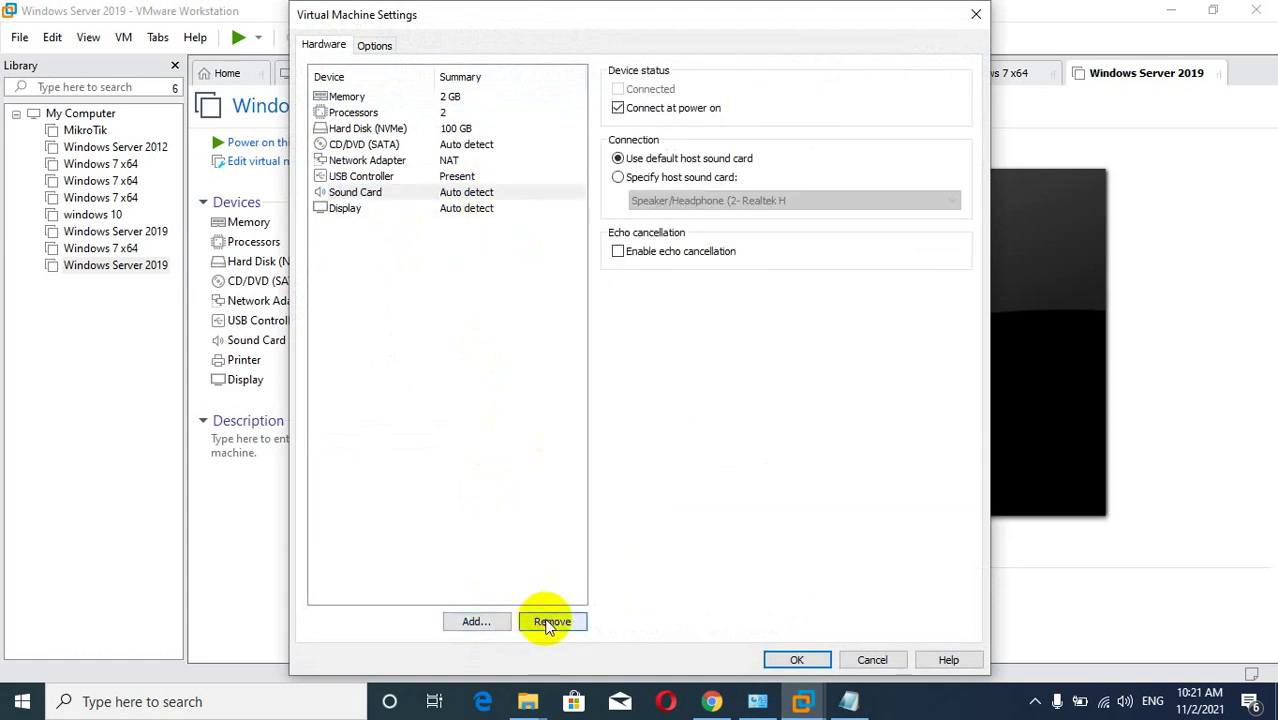
click(456, 176)
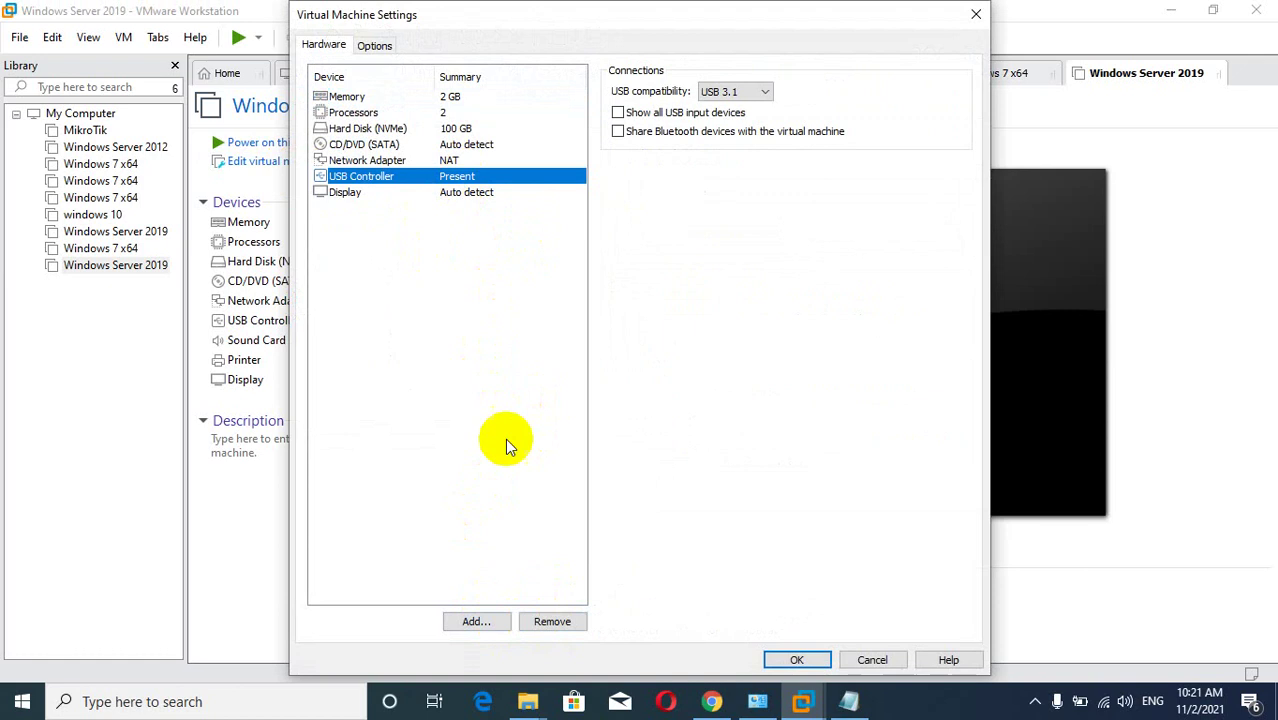
click(548, 624)
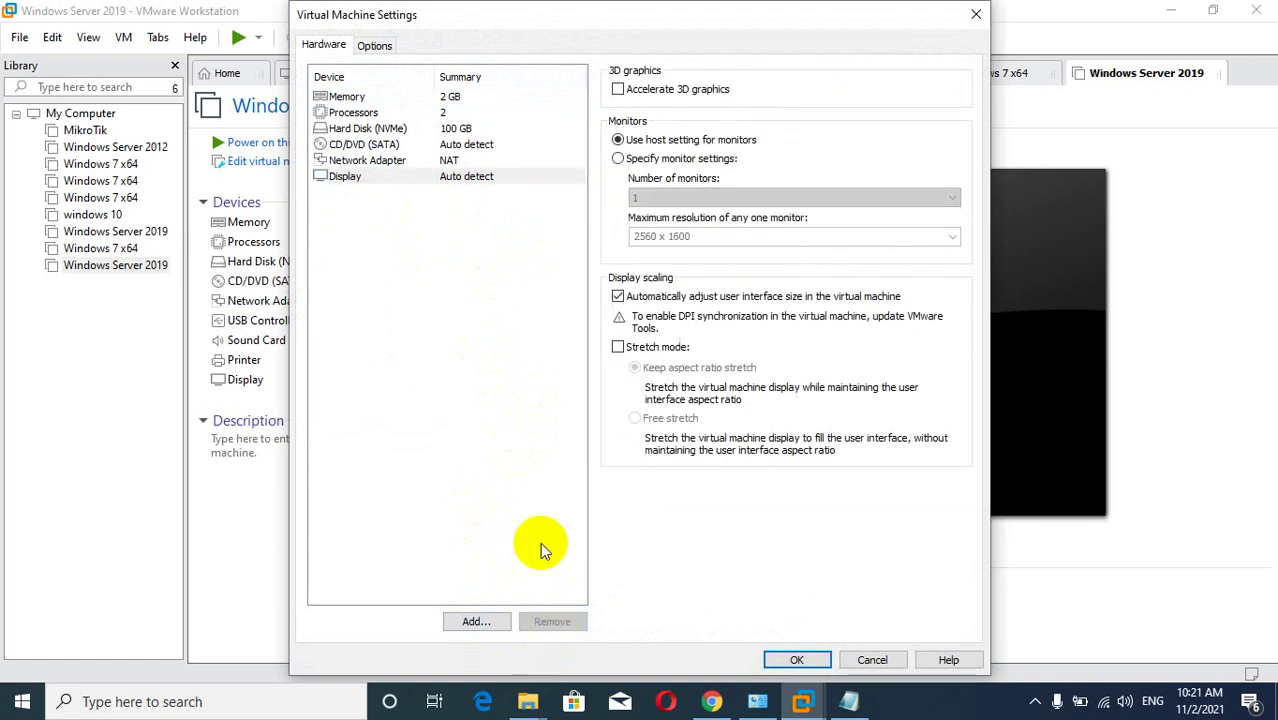
click(790, 660)
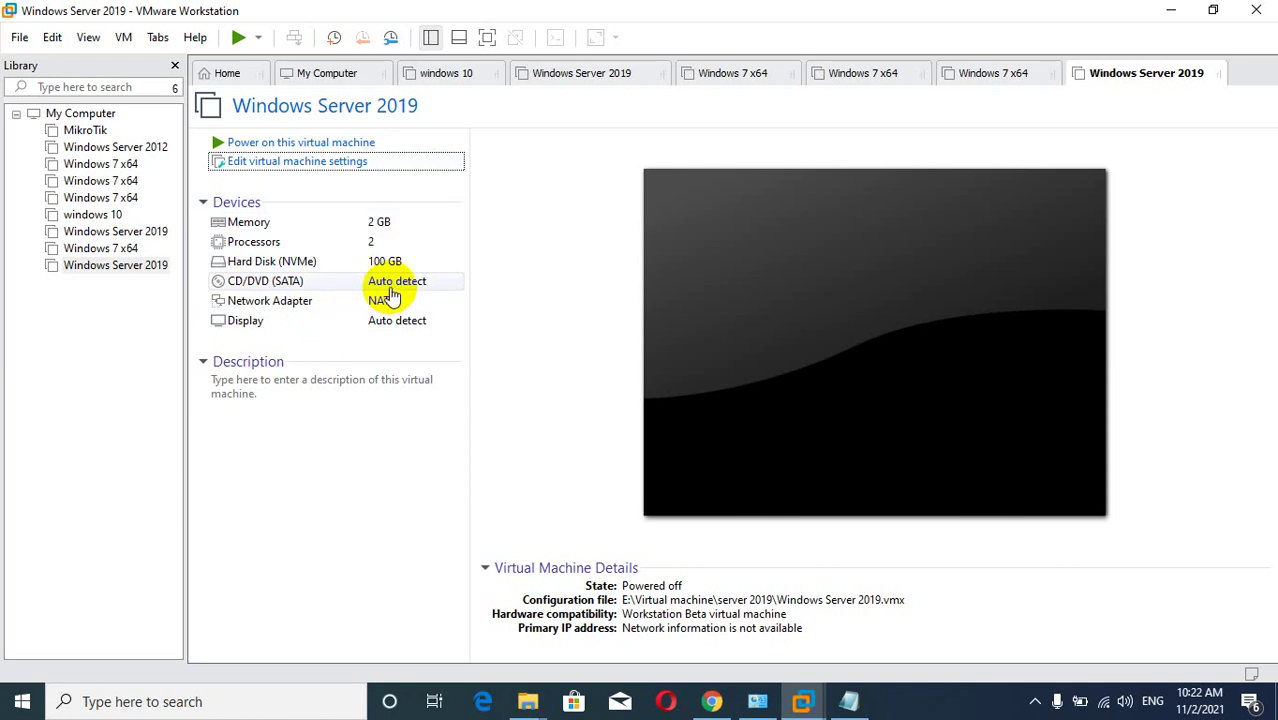
- Switch the virtual machine's CD/DVD (SATA) drive to use an ISO image file instead of a physical drive
click(391, 290)
double_click(393, 287)
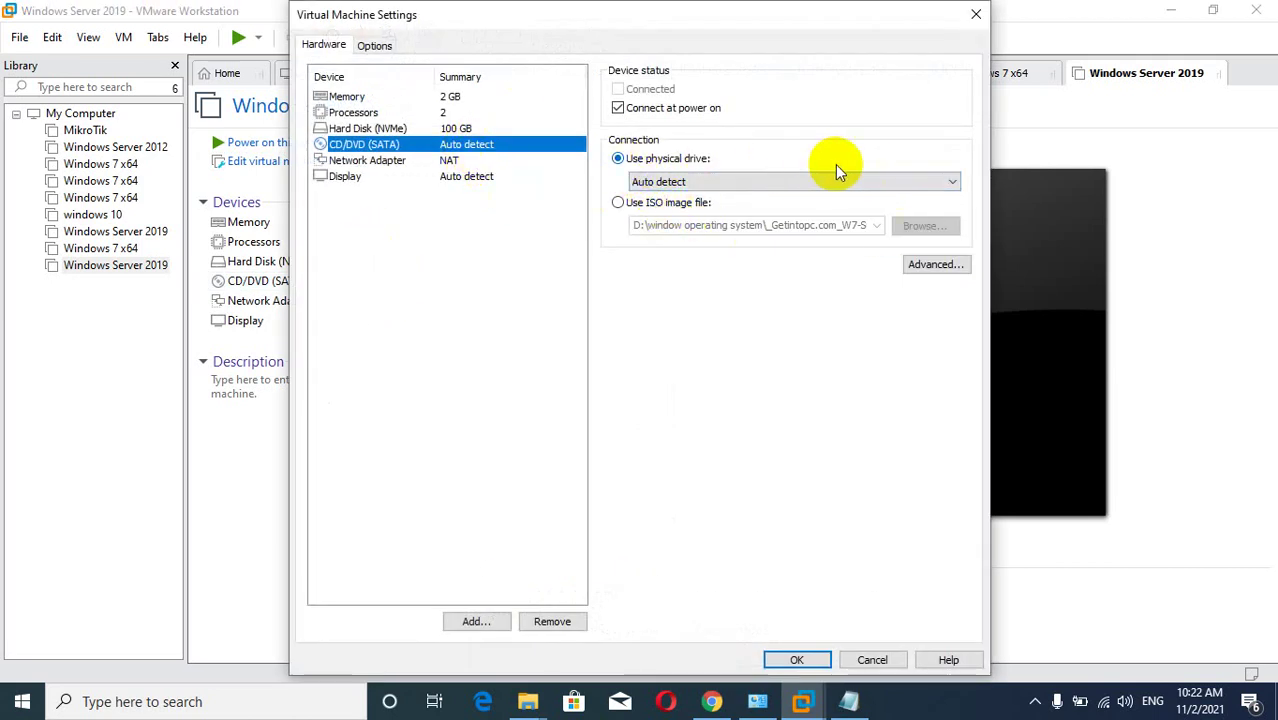
click(859, 181)
click(859, 181)
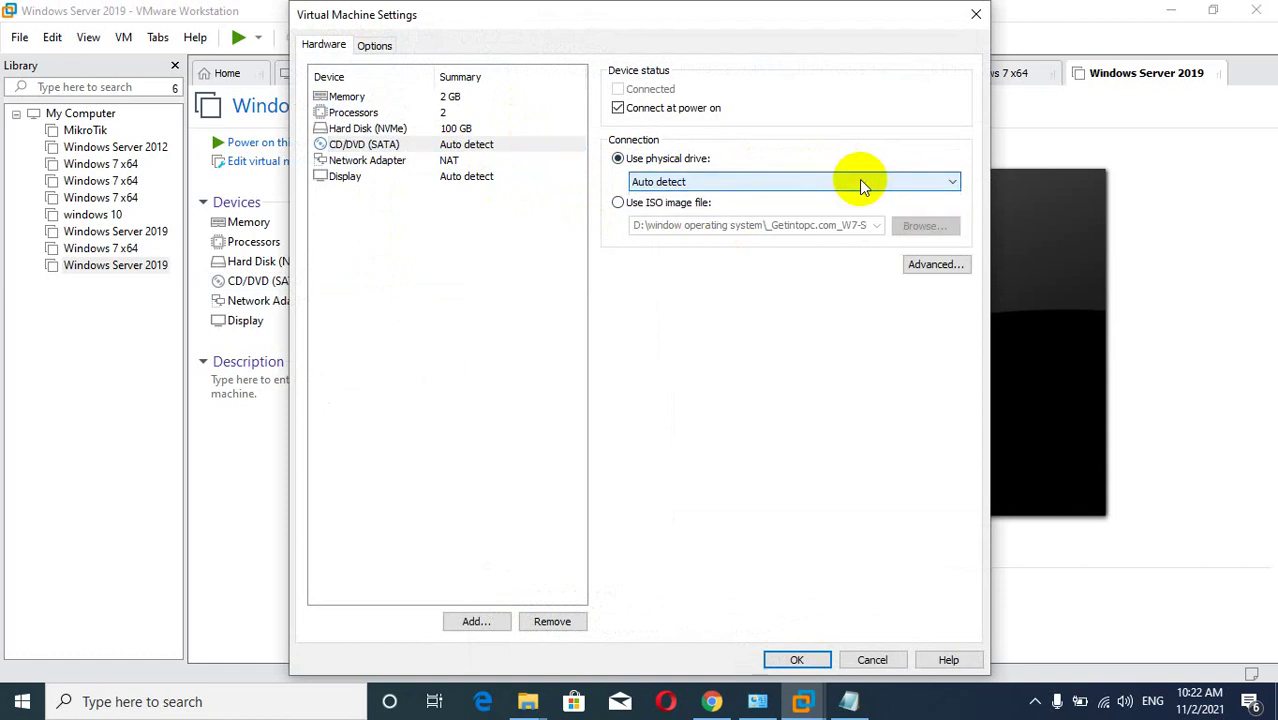
click(620, 203)
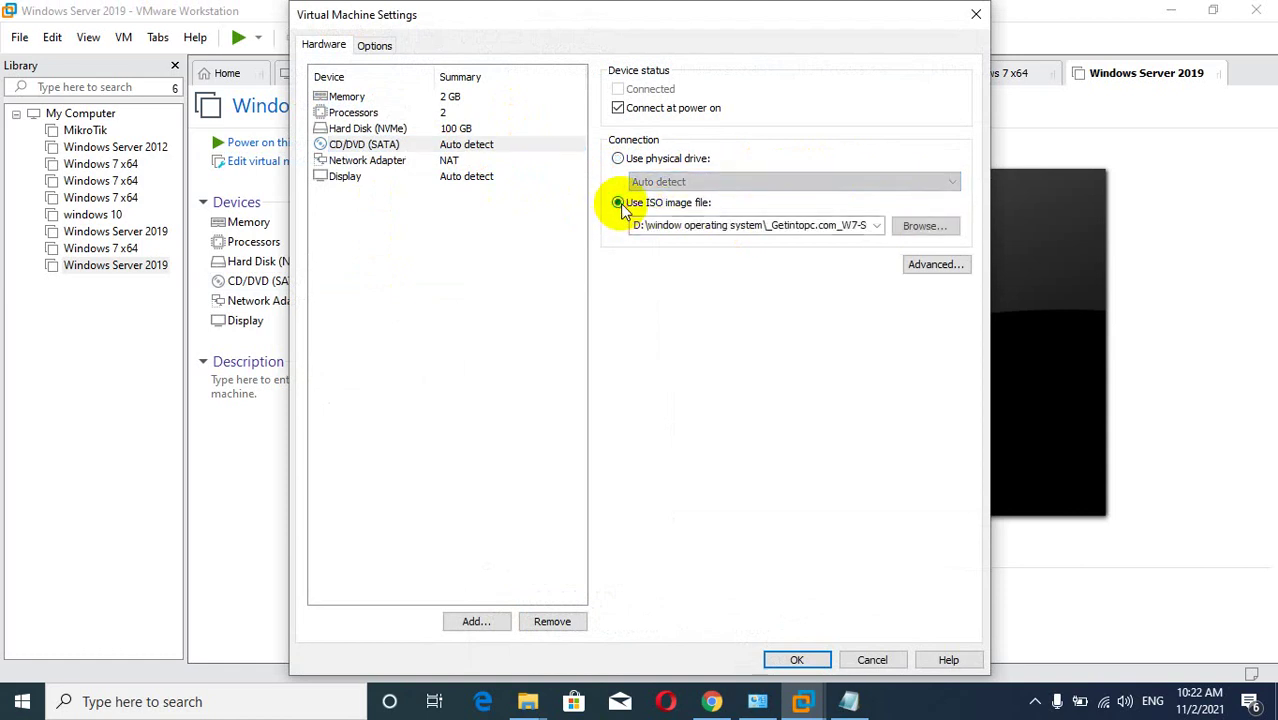
- Choose the 17763.737.190906-2324.rs5_release_svc_refresh ISO from the Downloads folder as the disc image and save the settings
click(918, 226)
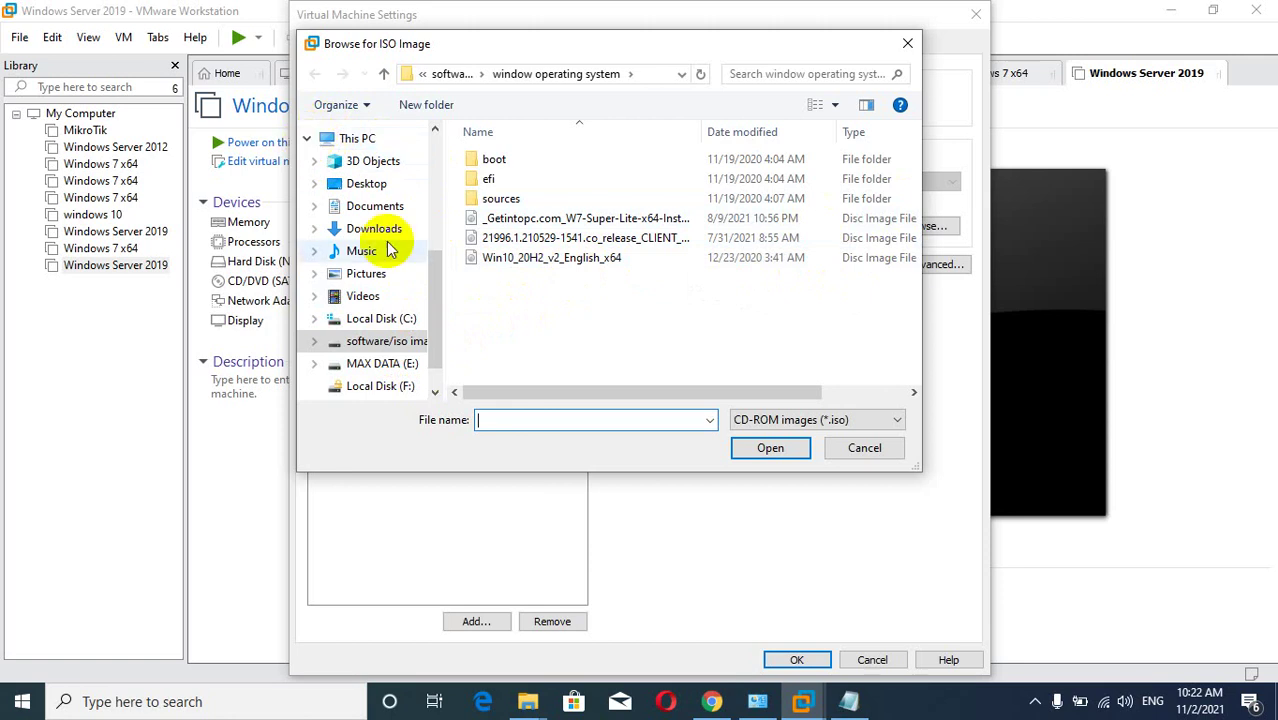
scroll(440, 257, down, 1)
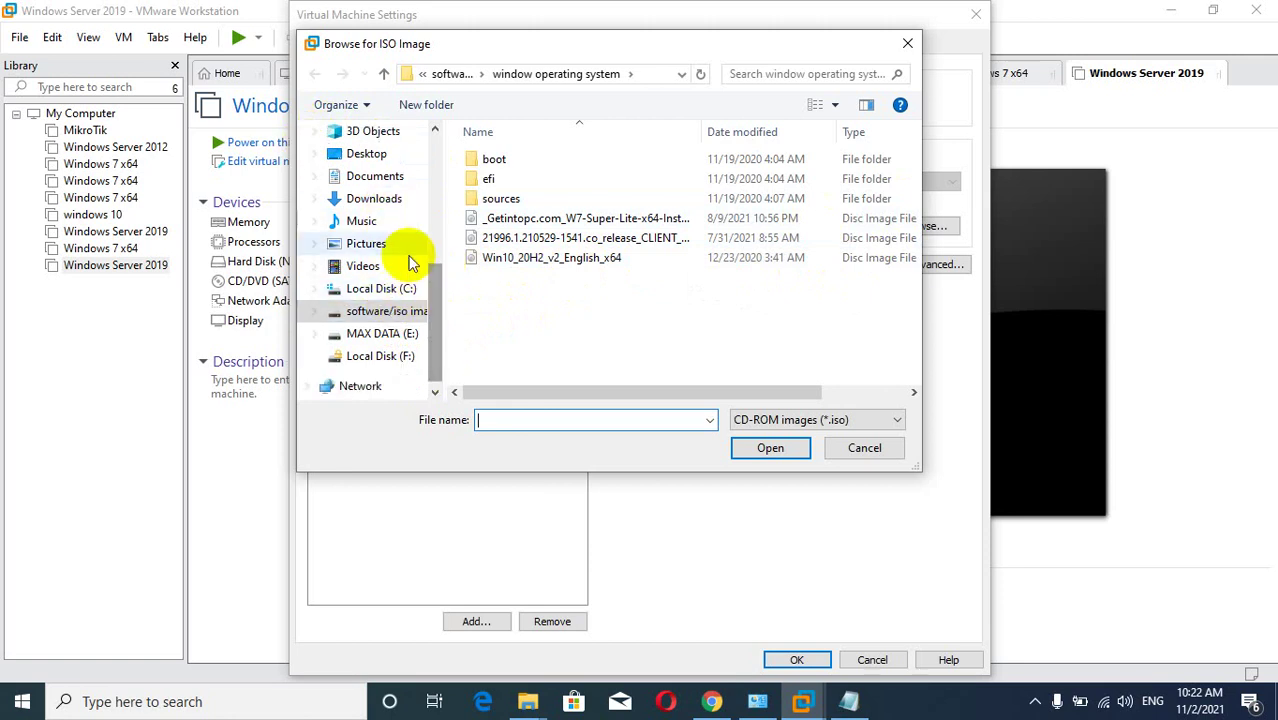
click(368, 198)
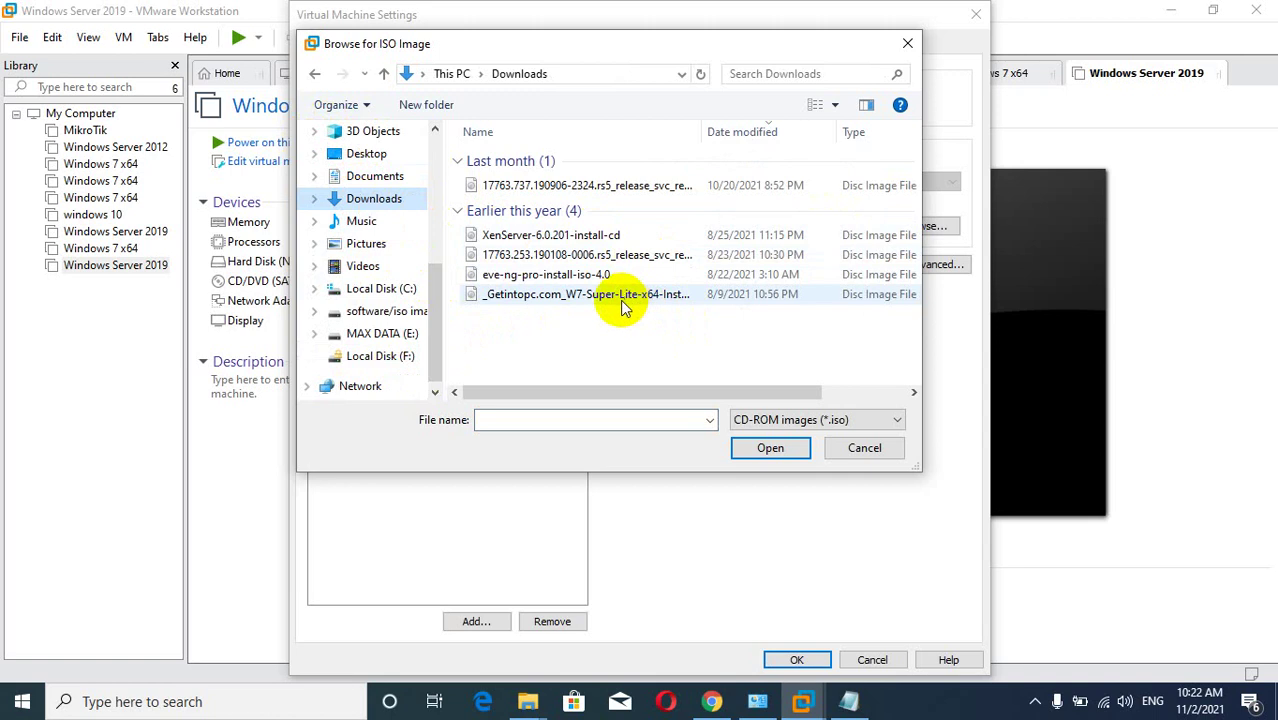
click(600, 190)
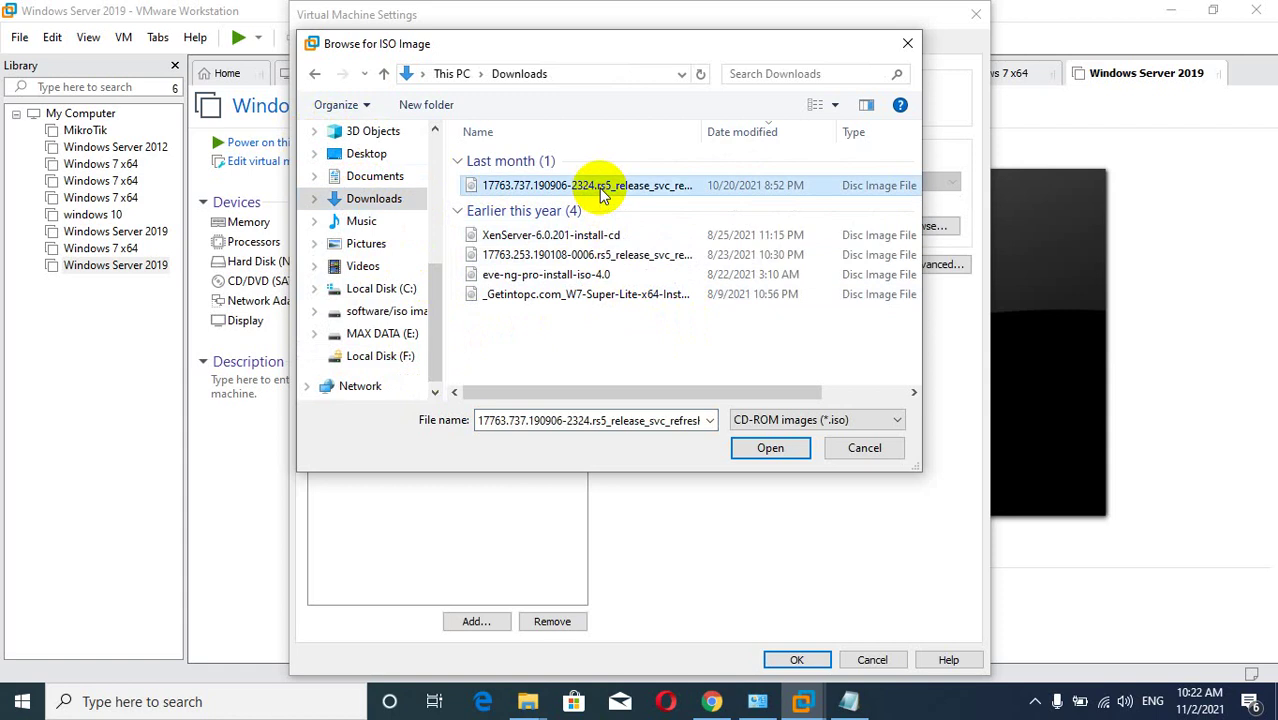
click(770, 448)
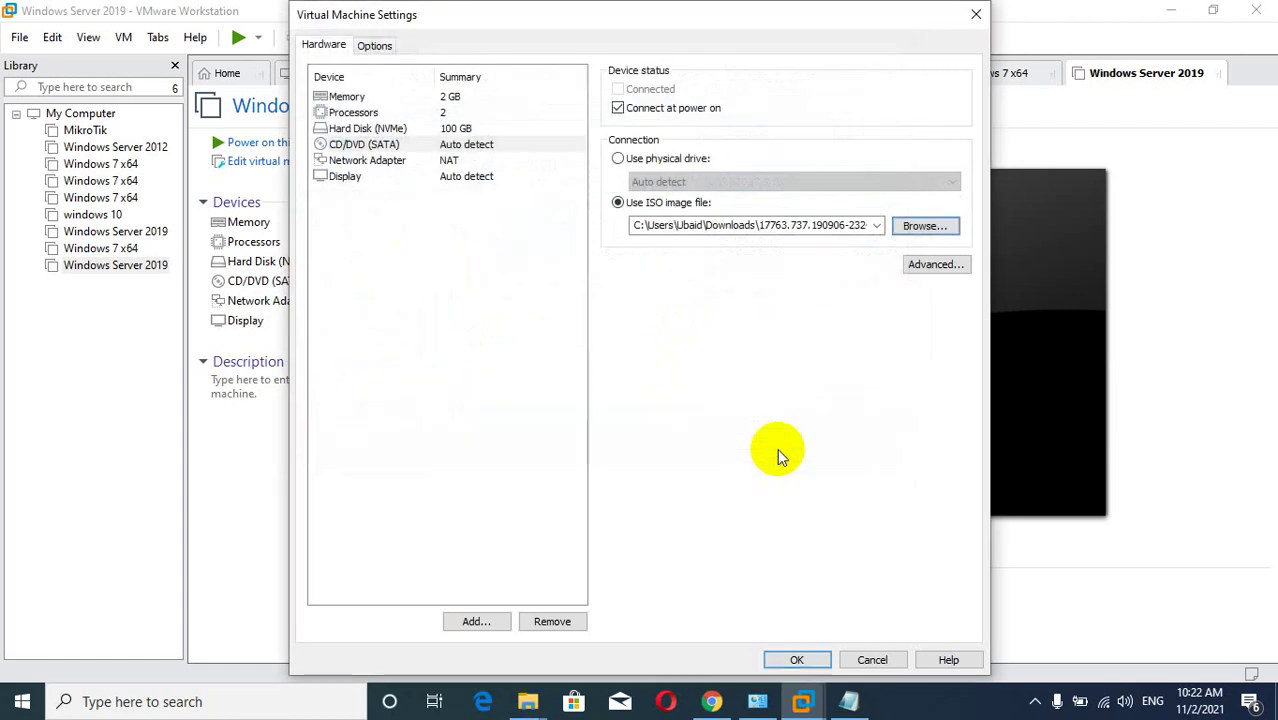
click(799, 659)
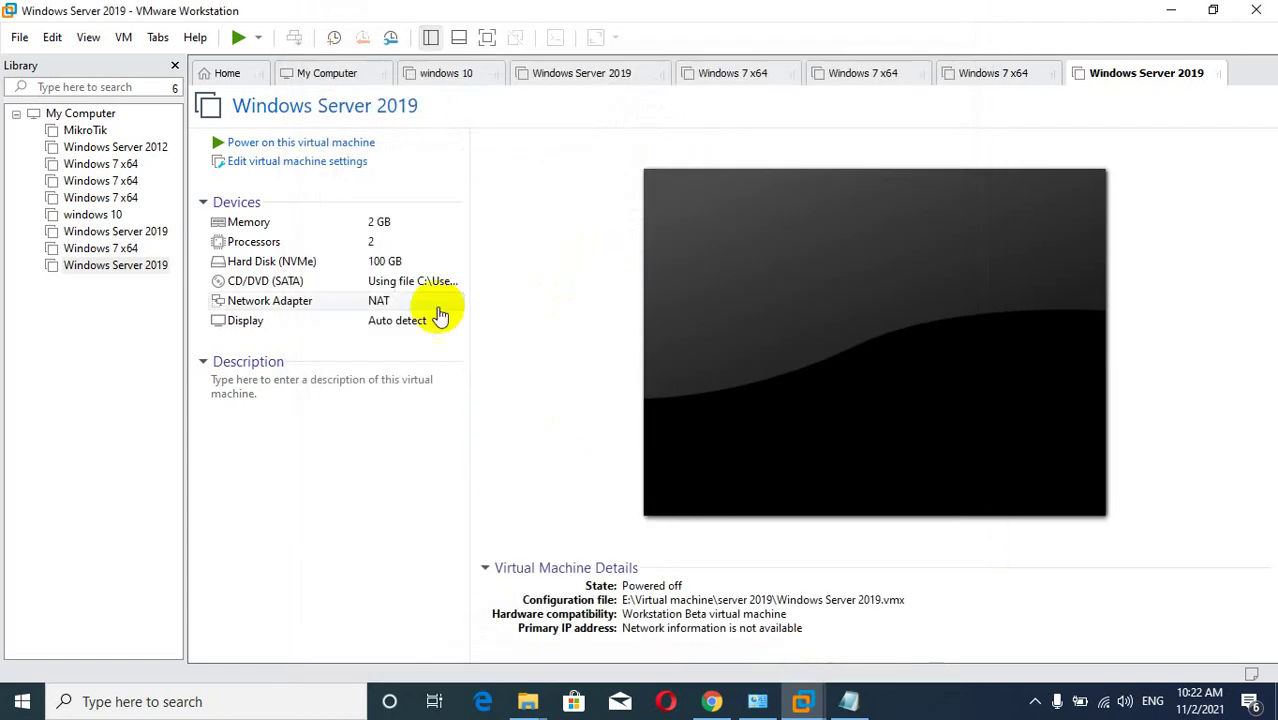